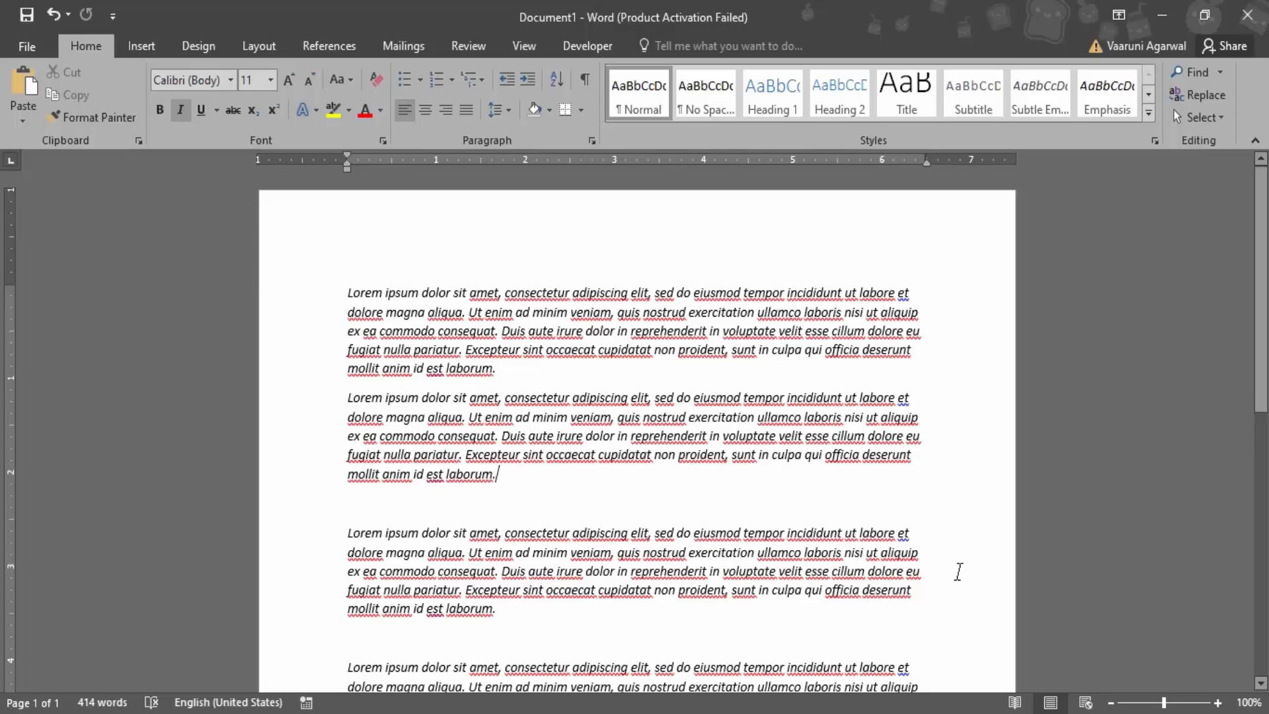
# Insert a blank page after the last paragraph of the document
pyautogui.scroll(-7, 478, 620)
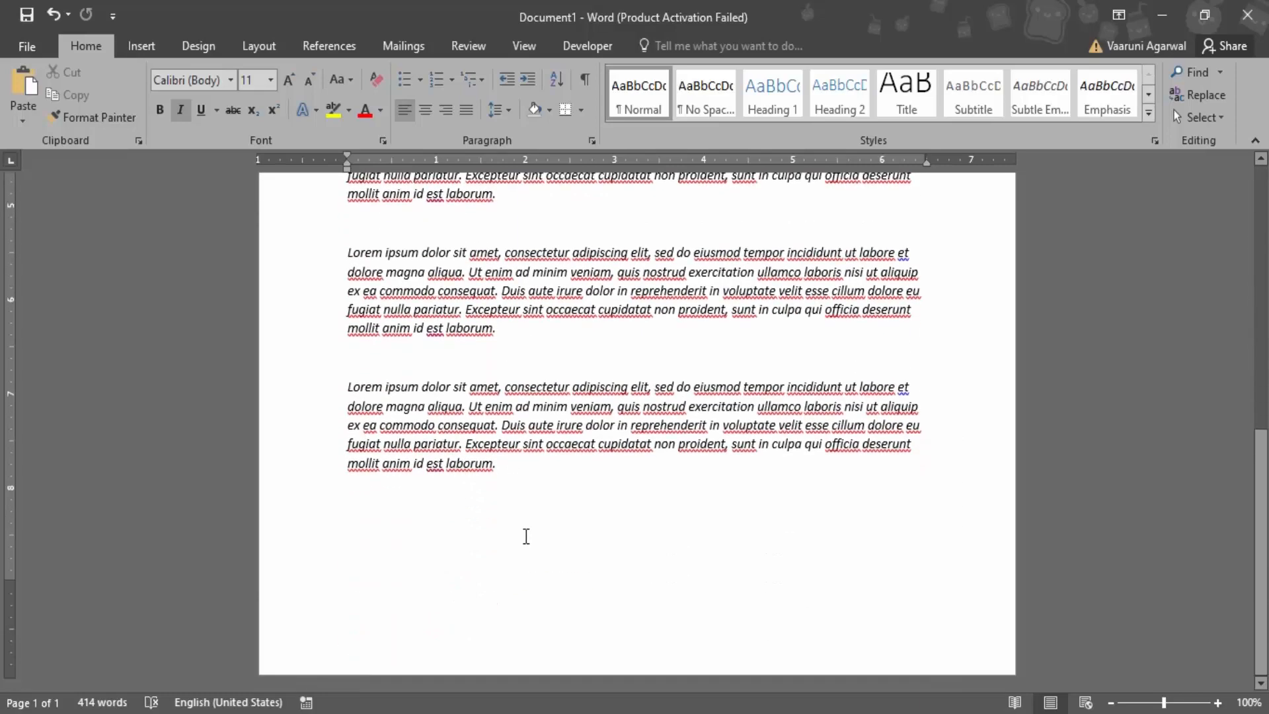
pyautogui.scroll(7, 536, 530)
pyautogui.scroll(-5, 552, 522)
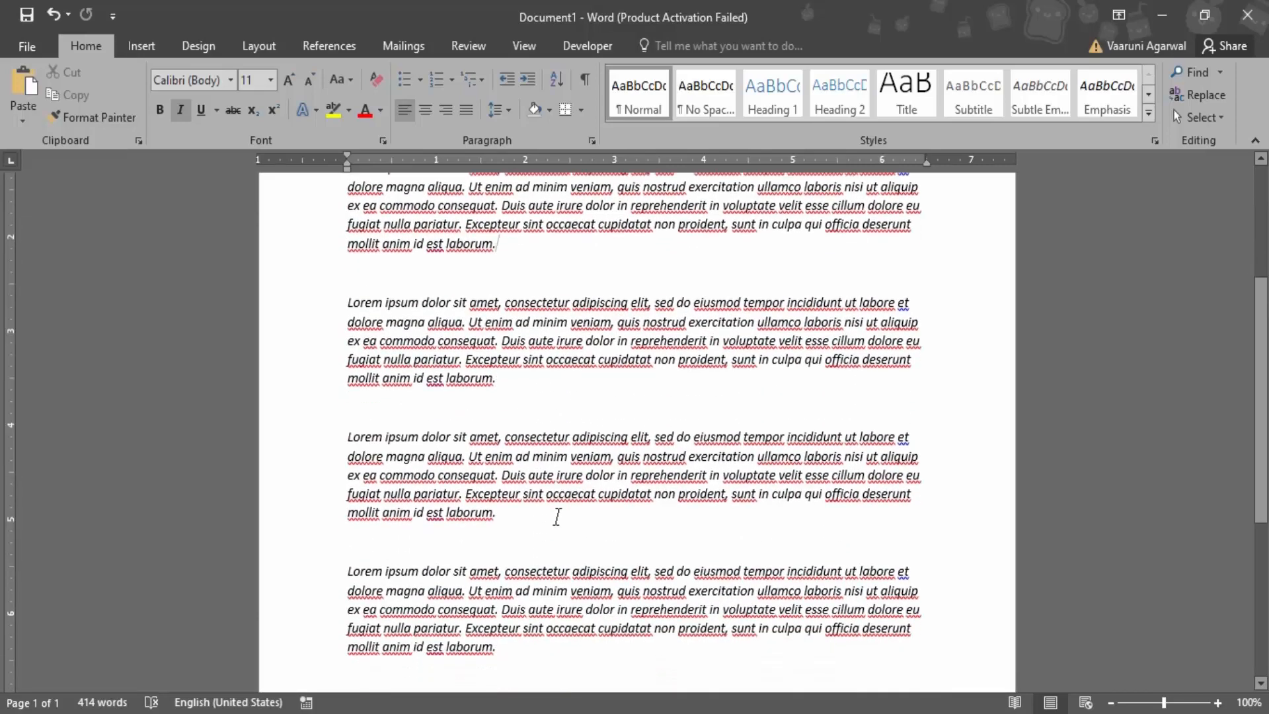
pyautogui.scroll(-2, 567, 513)
pyautogui.moveTo(572, 510); pyautogui.dragTo(504, 422)
pyautogui.click(556, 501)
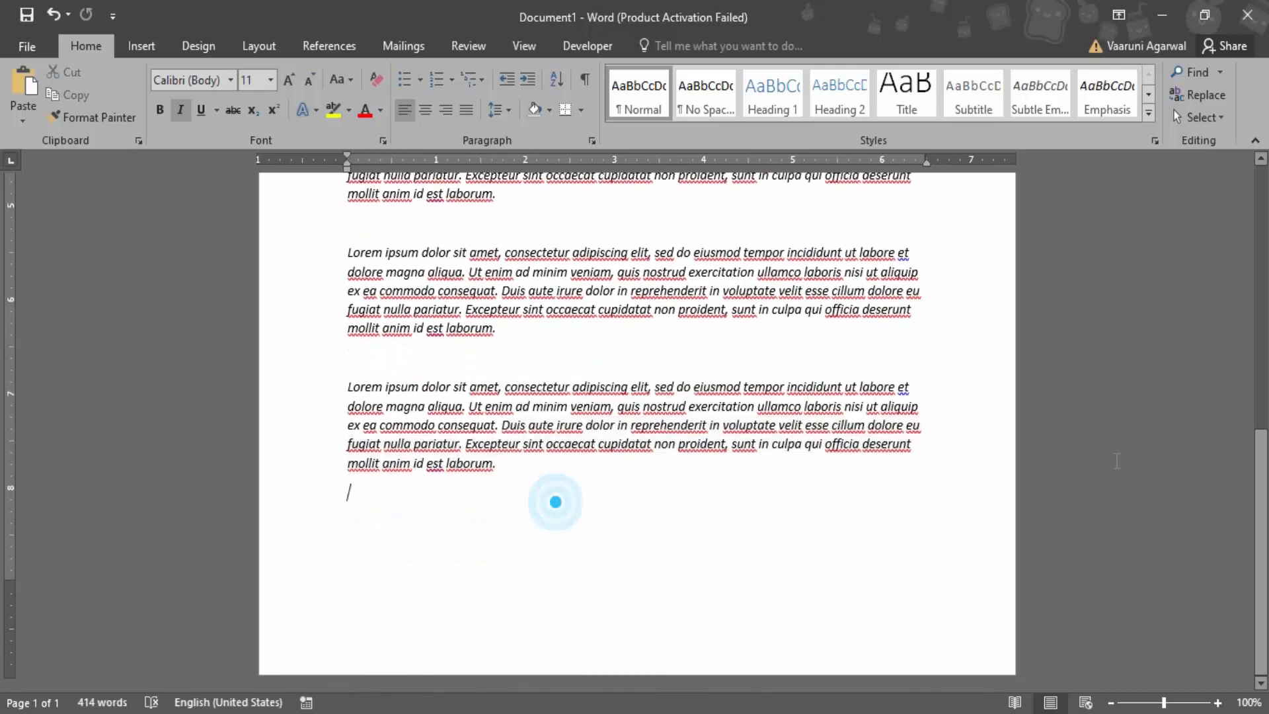
pyautogui.click(141, 46)
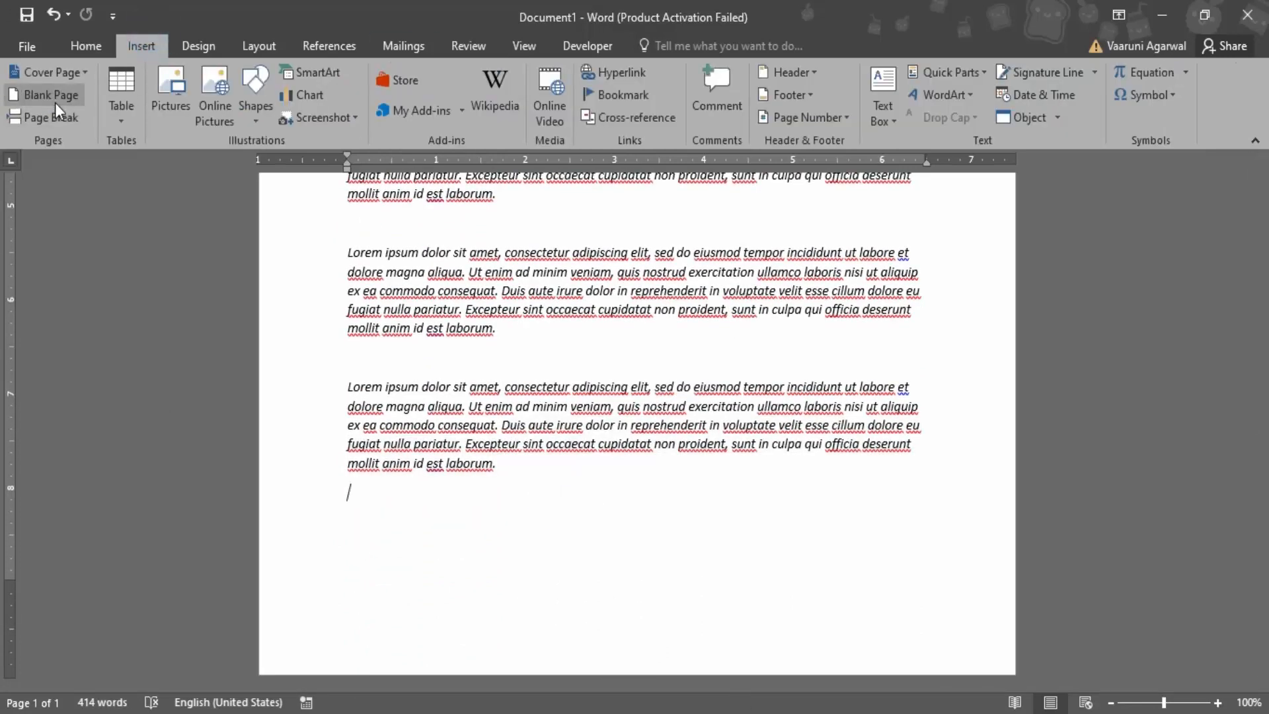
pyautogui.click(58, 106)
# Copy all the lorem ipsum paragraphs from the first page and paste them onto the new second page
pyautogui.scroll(1, 525, 411)
pyautogui.moveTo(506, 419); pyautogui.dragTo(323, 258)
pyautogui.hotkey('ctrl', 'c')
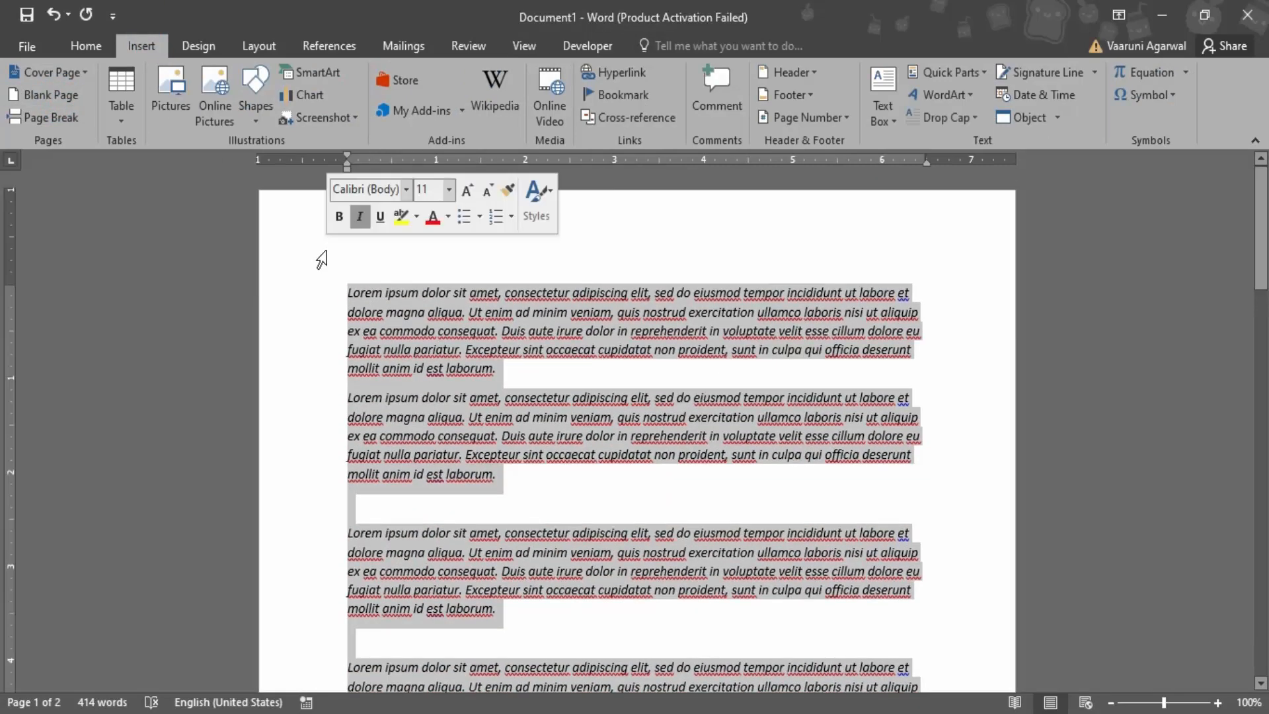
pyautogui.scroll(-14, 322, 260)
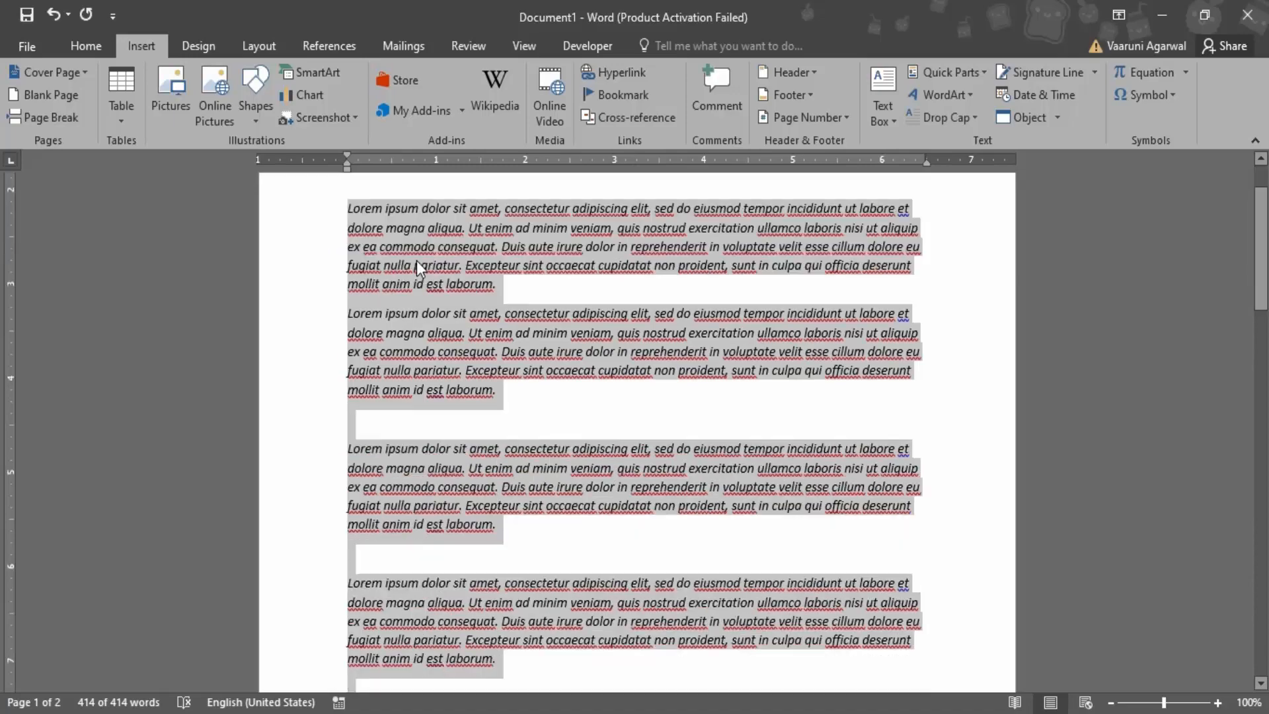
pyautogui.click(476, 330)
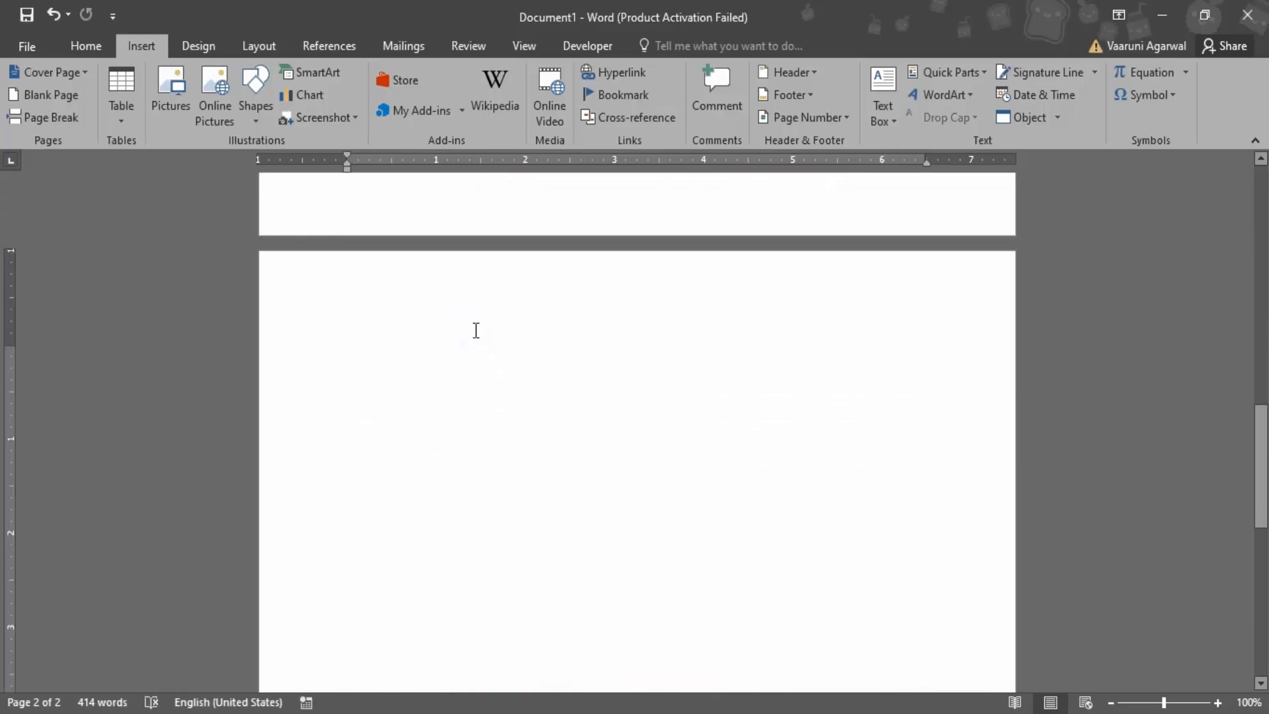
pyautogui.hotkey('ctrl', 'v')
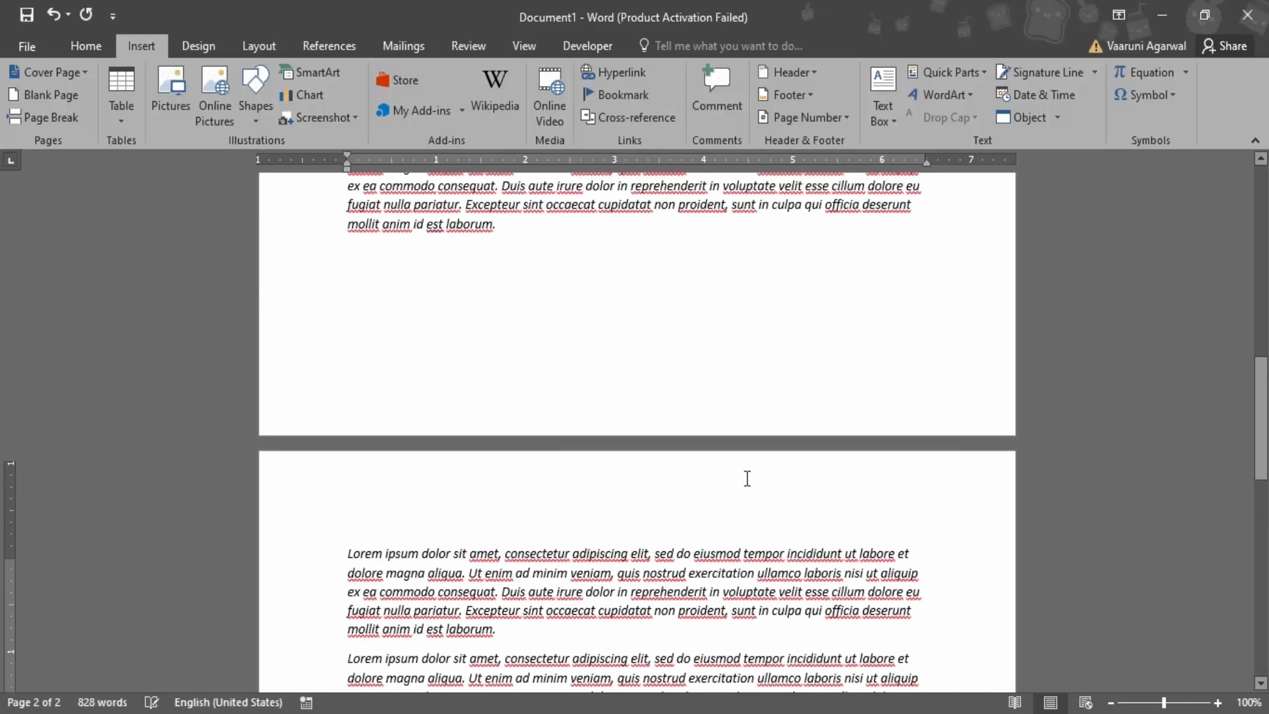
# Apply continuous line numbers to the document, starting from the first page
pyautogui.scroll(10, 747, 478)
pyautogui.click(374, 242)
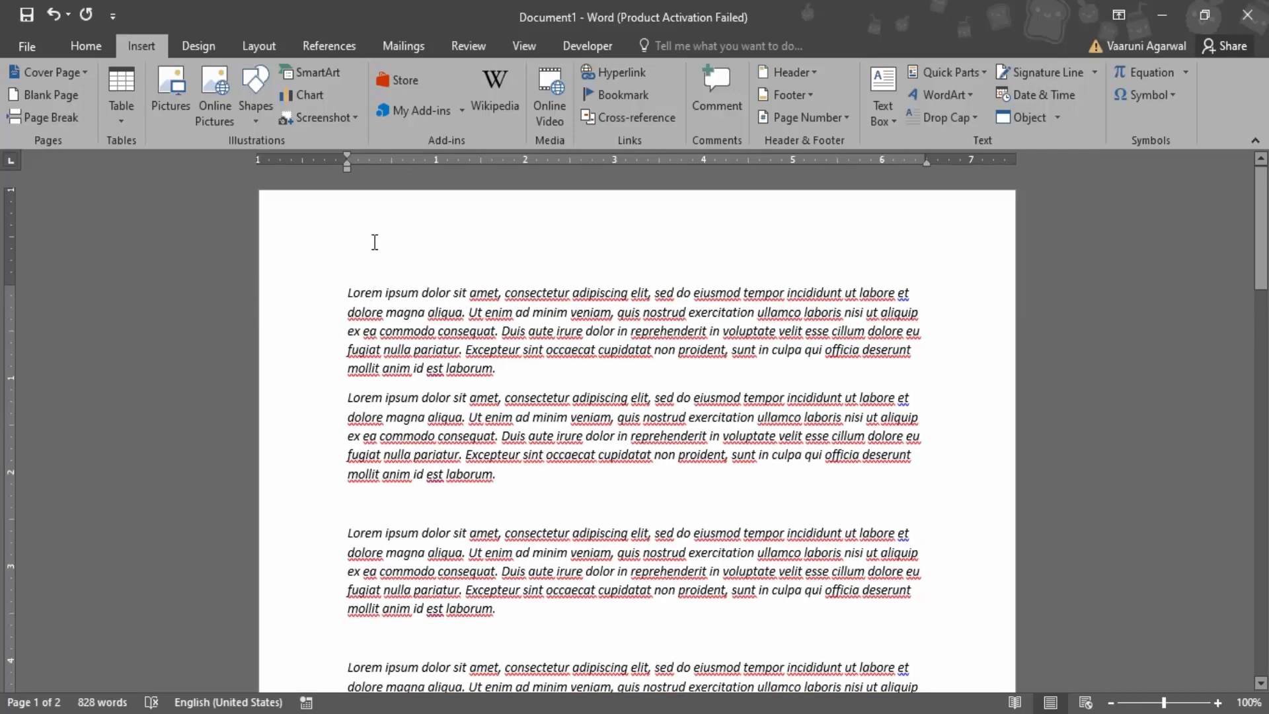
pyautogui.click(250, 48)
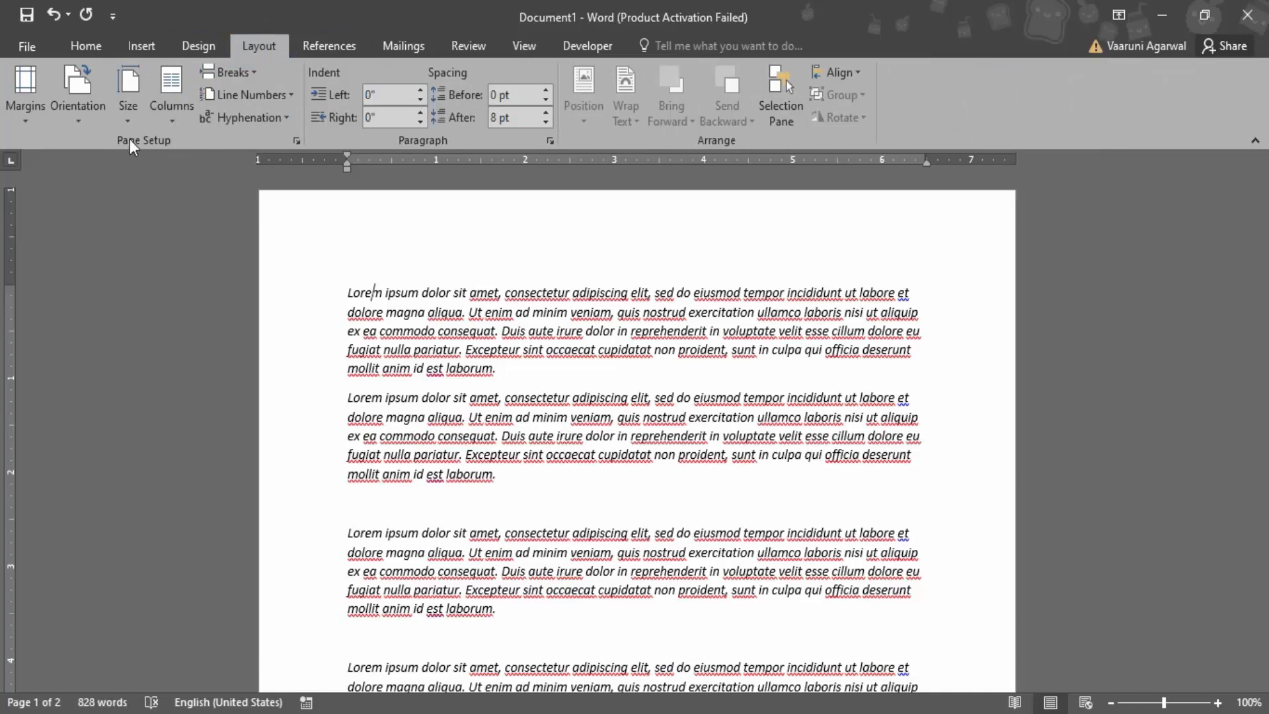
pyautogui.click(281, 97)
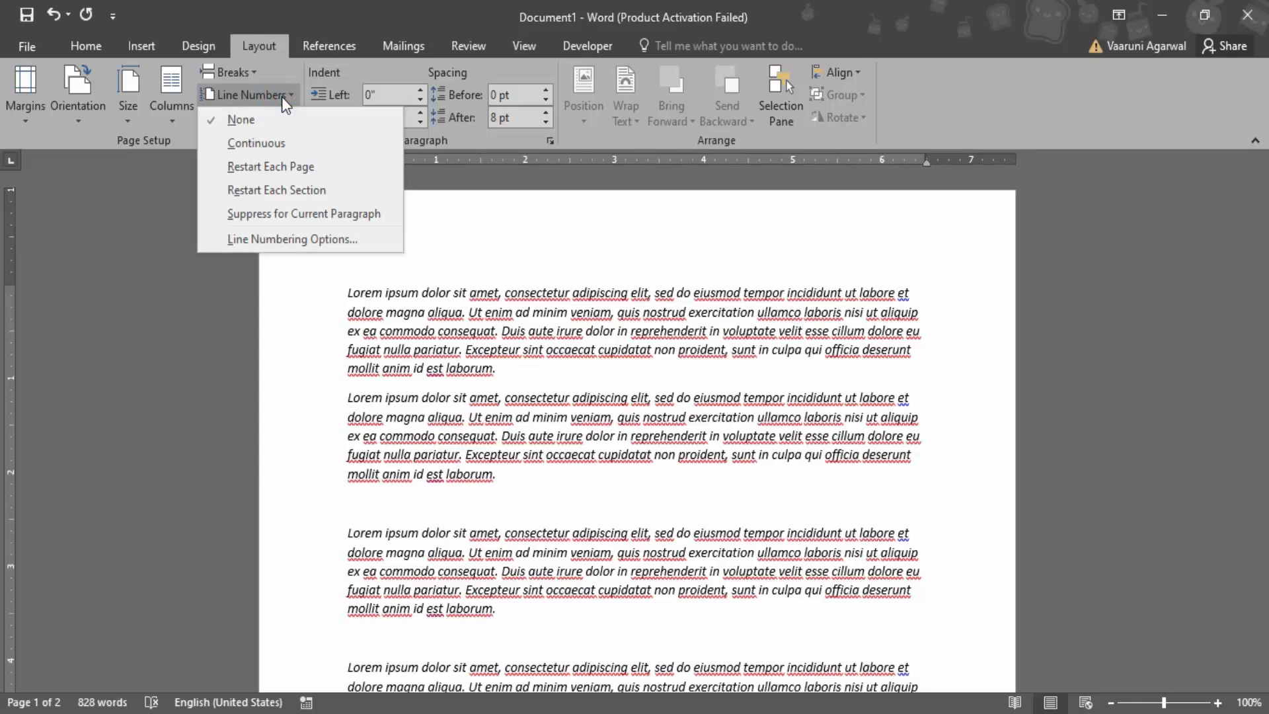
pyautogui.click(291, 138)
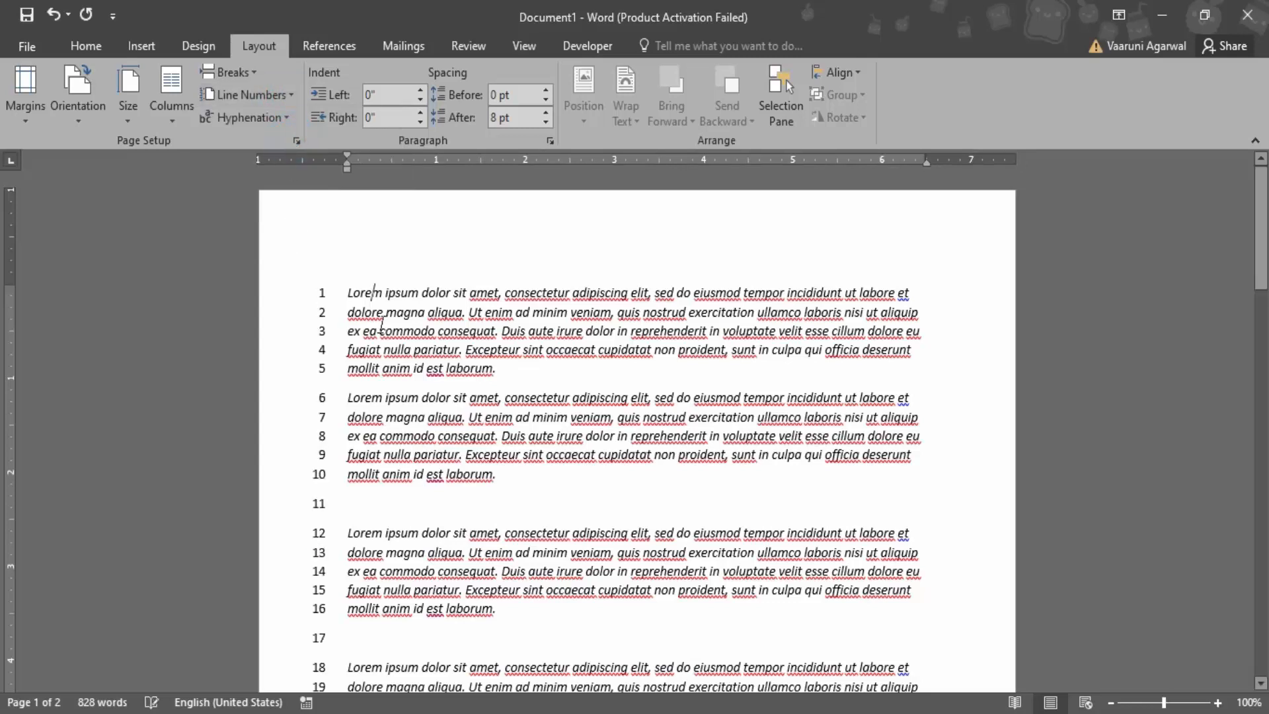
# Delete the two empty numbered lines at the end of the first page
pyautogui.scroll(-10, 347, 308)
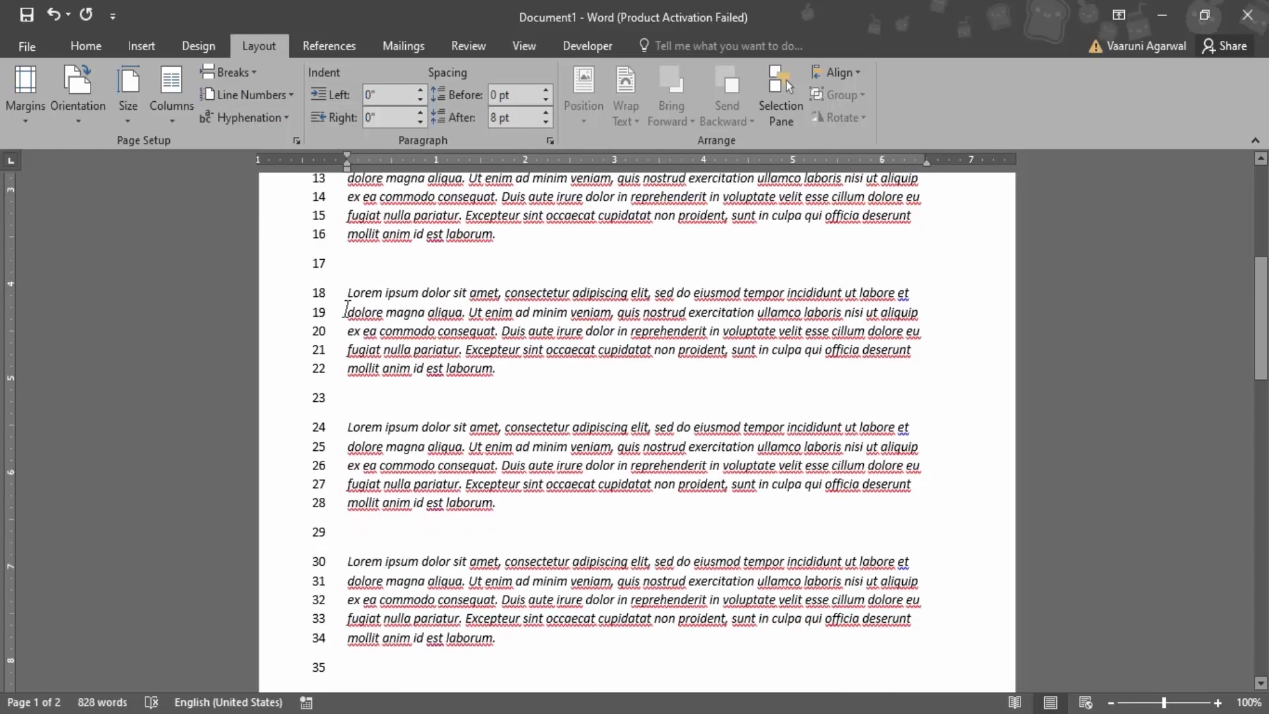
pyautogui.scroll(-3, 345, 308)
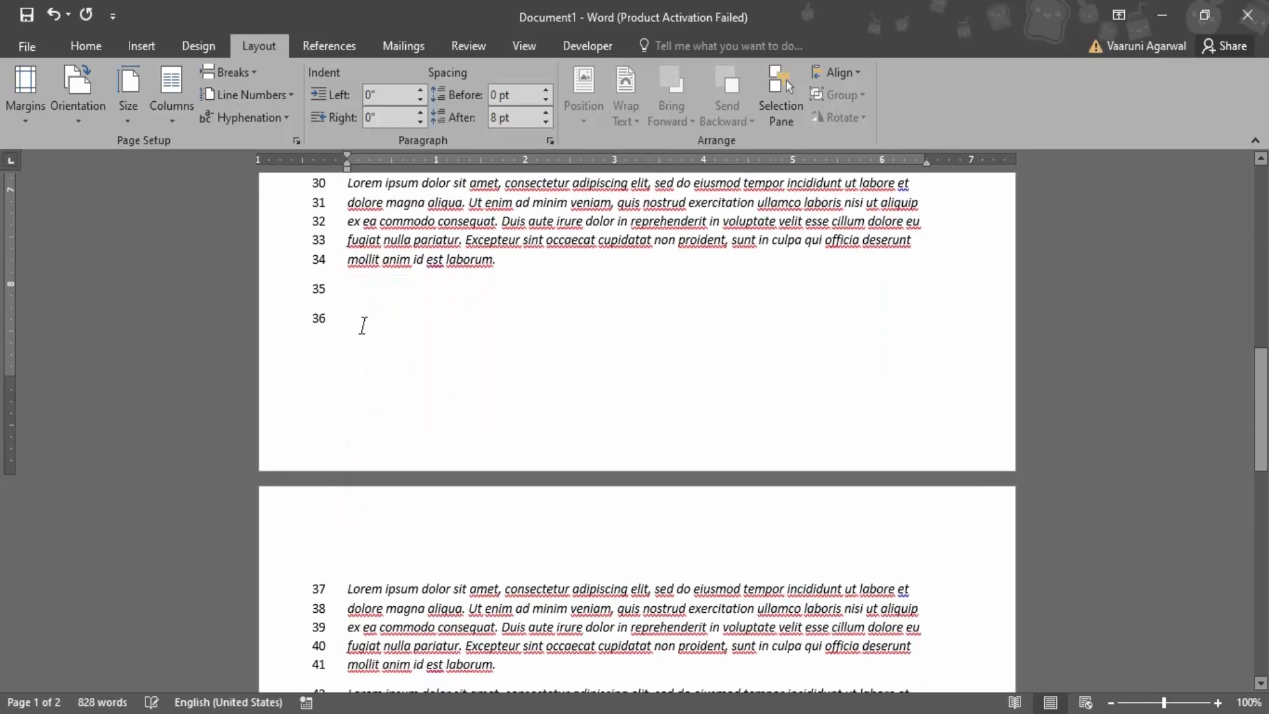
pyautogui.click(344, 320)
pyautogui.press('BackSpace')
pyautogui.press('BackSpace')
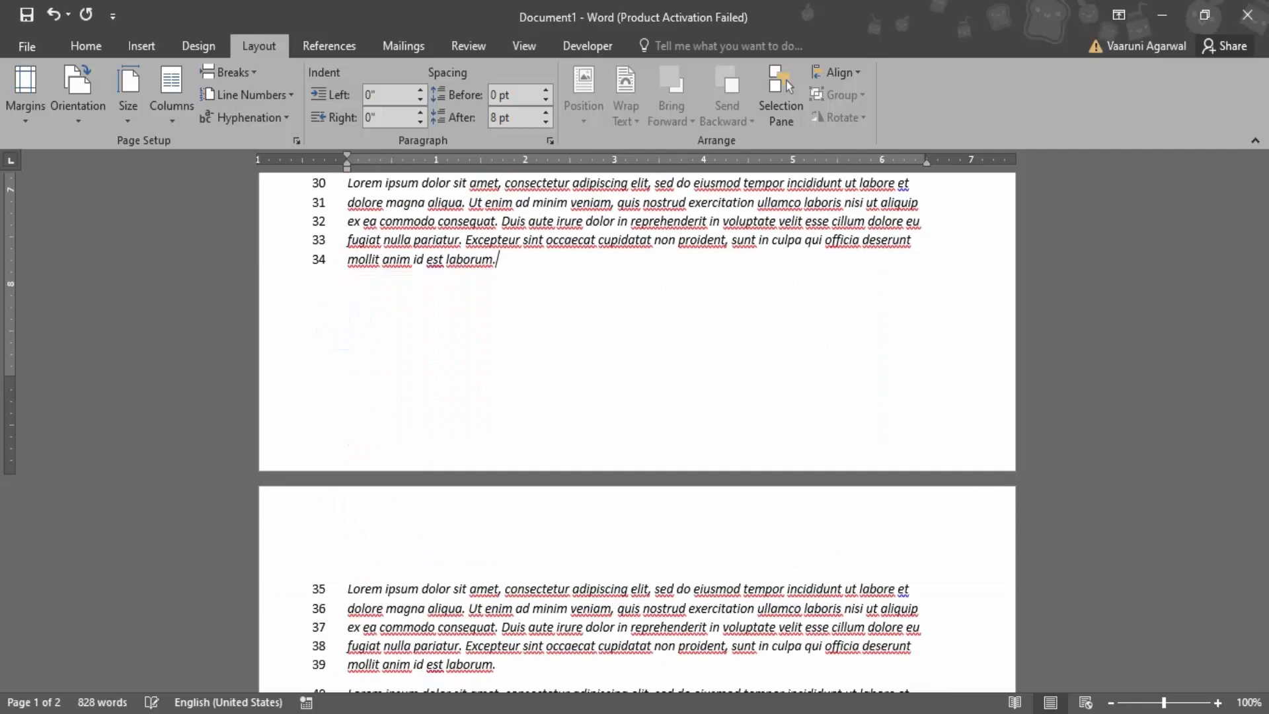
# Examine how the blank lines between the paragraphs on the first page are numbered
pyautogui.scroll(2, 351, 357)
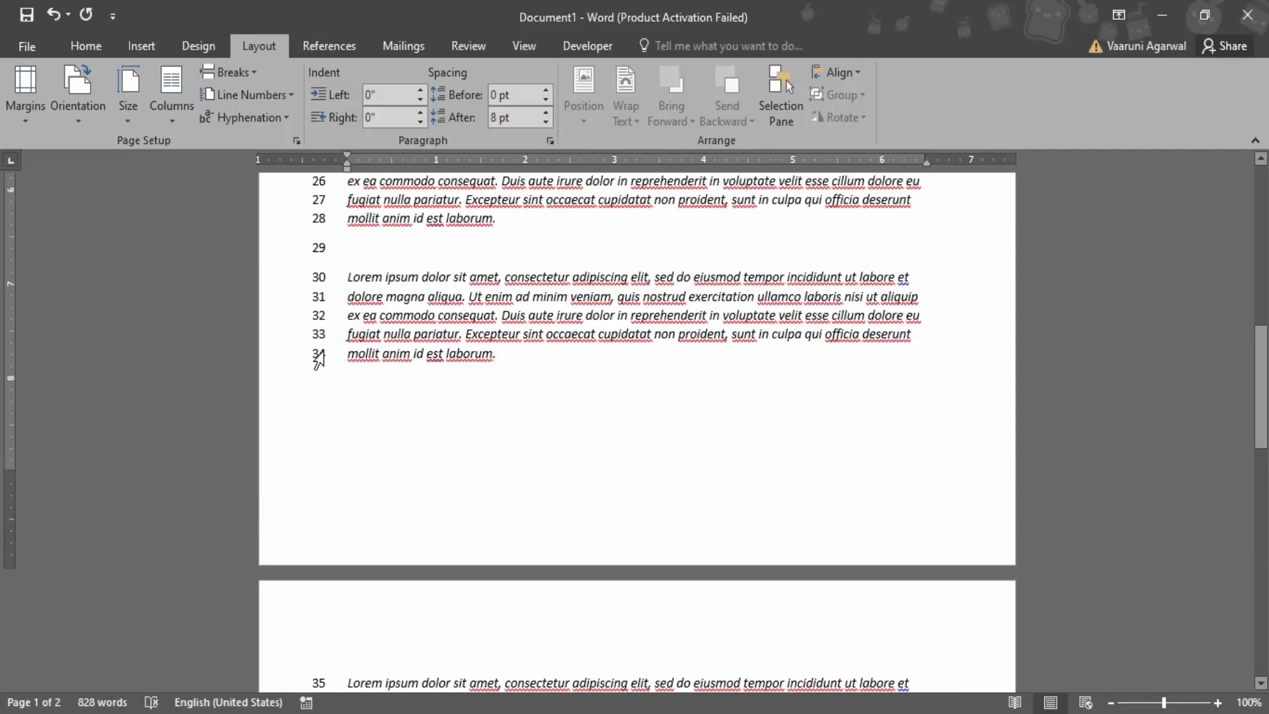
pyautogui.click(351, 247)
pyautogui.scroll(2, 403, 265)
pyautogui.click(351, 250)
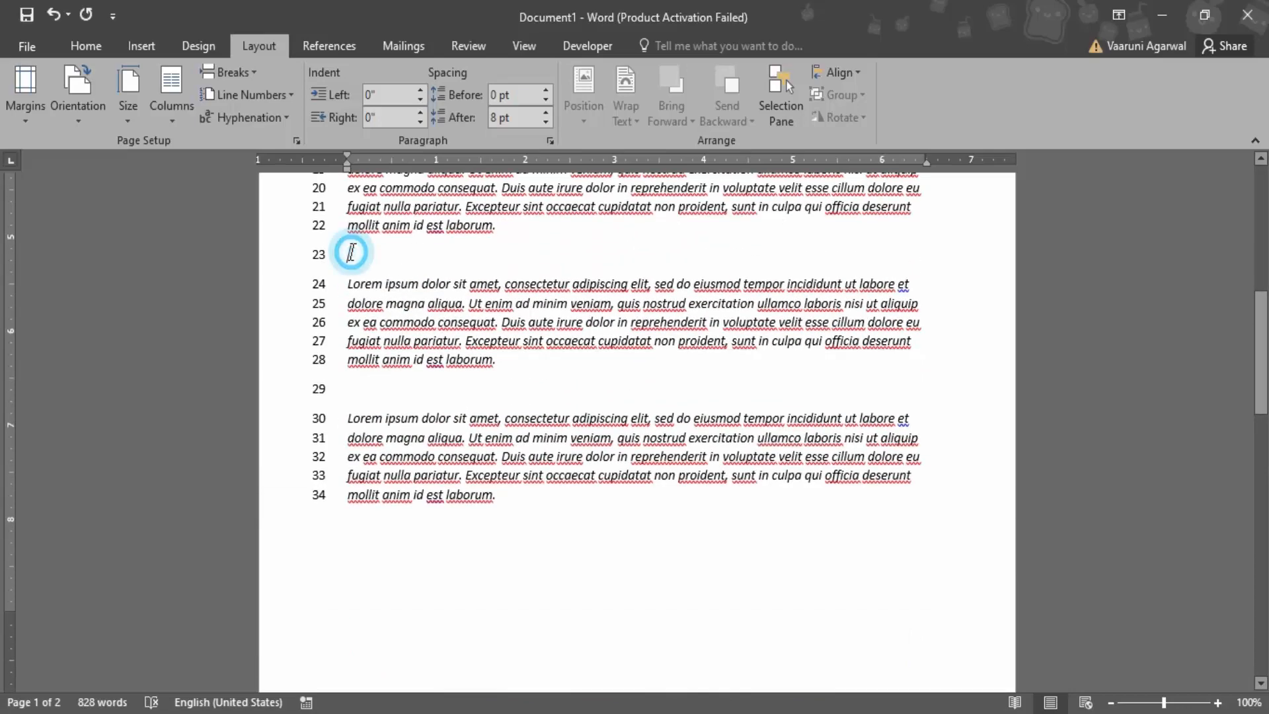
pyautogui.scroll(3, 352, 251)
pyautogui.click(347, 292)
pyautogui.scroll(3, 350, 397)
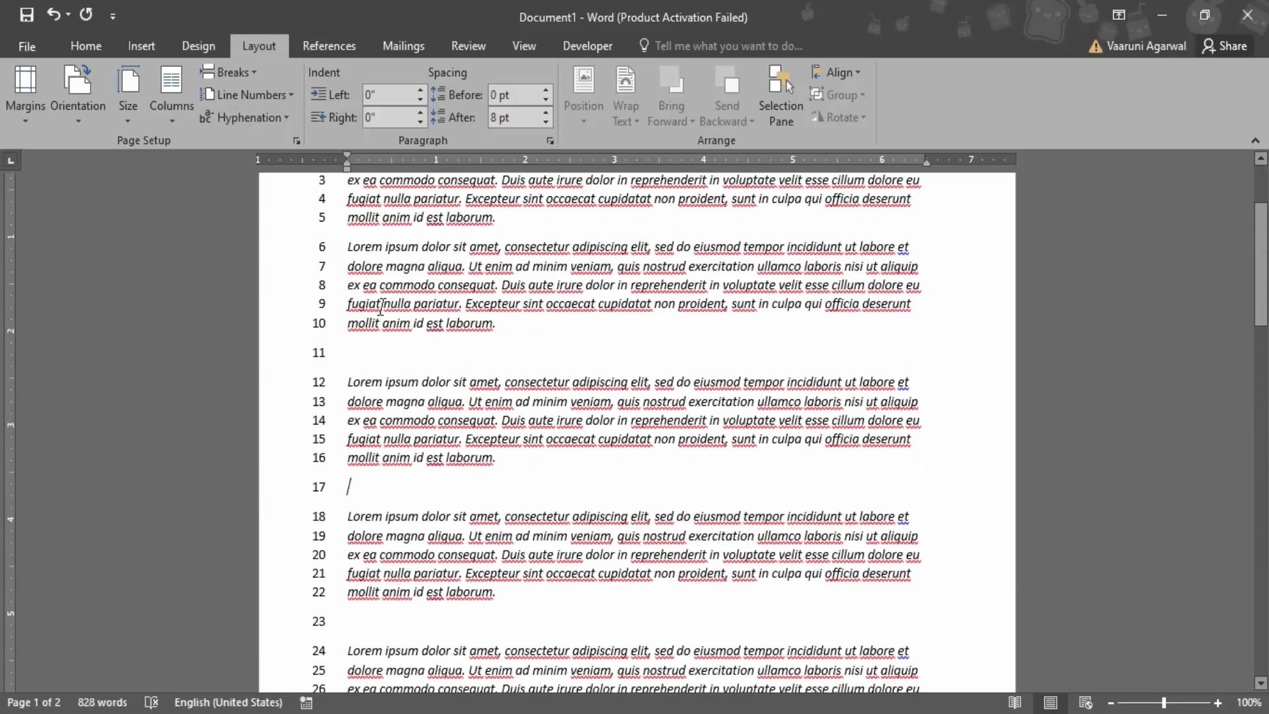
pyautogui.click(349, 364)
# Delete the empty numbered line after the last paragraph on the second page
pyautogui.scroll(-10, 423, 381)
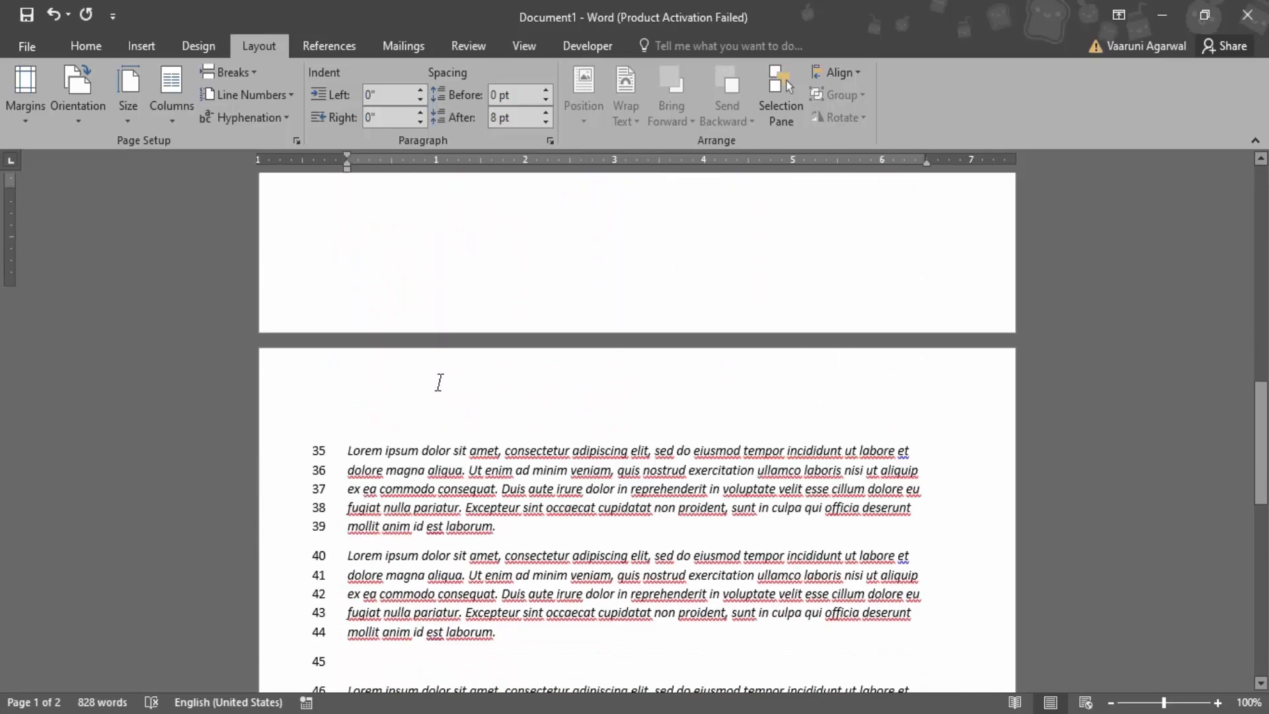
pyautogui.scroll(-1, 327, 363)
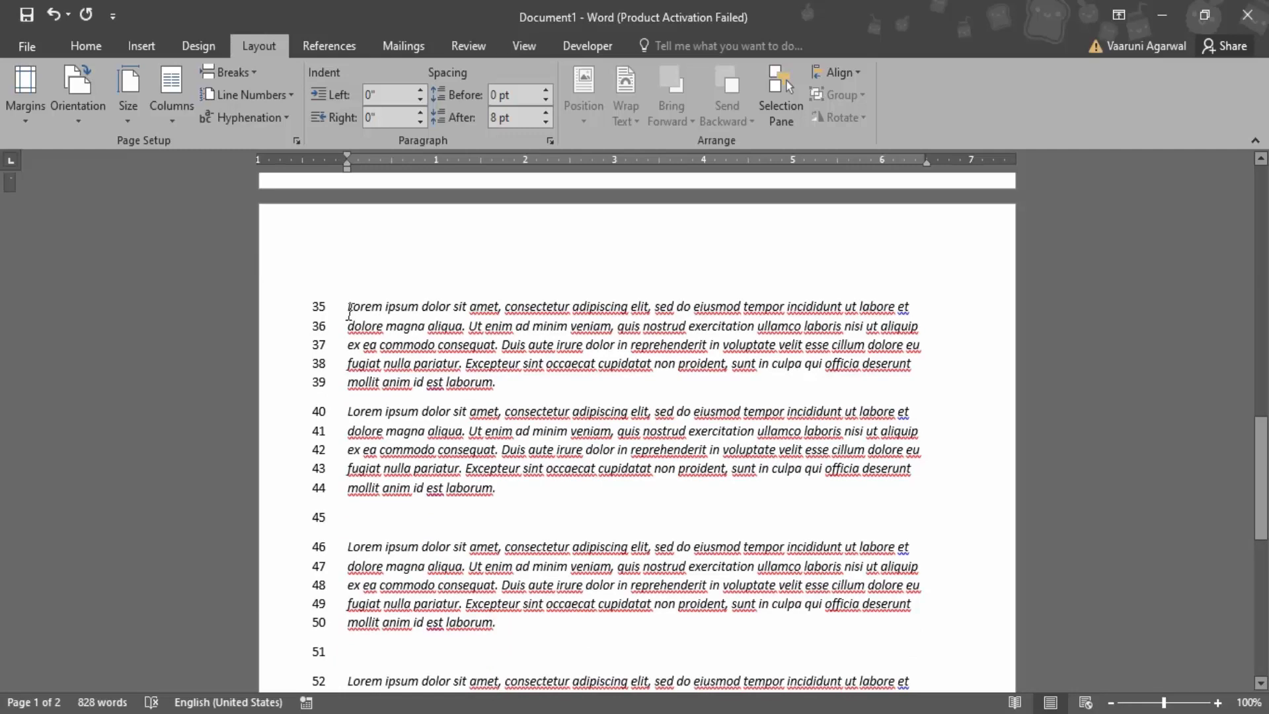
pyautogui.scroll(-7, 349, 311)
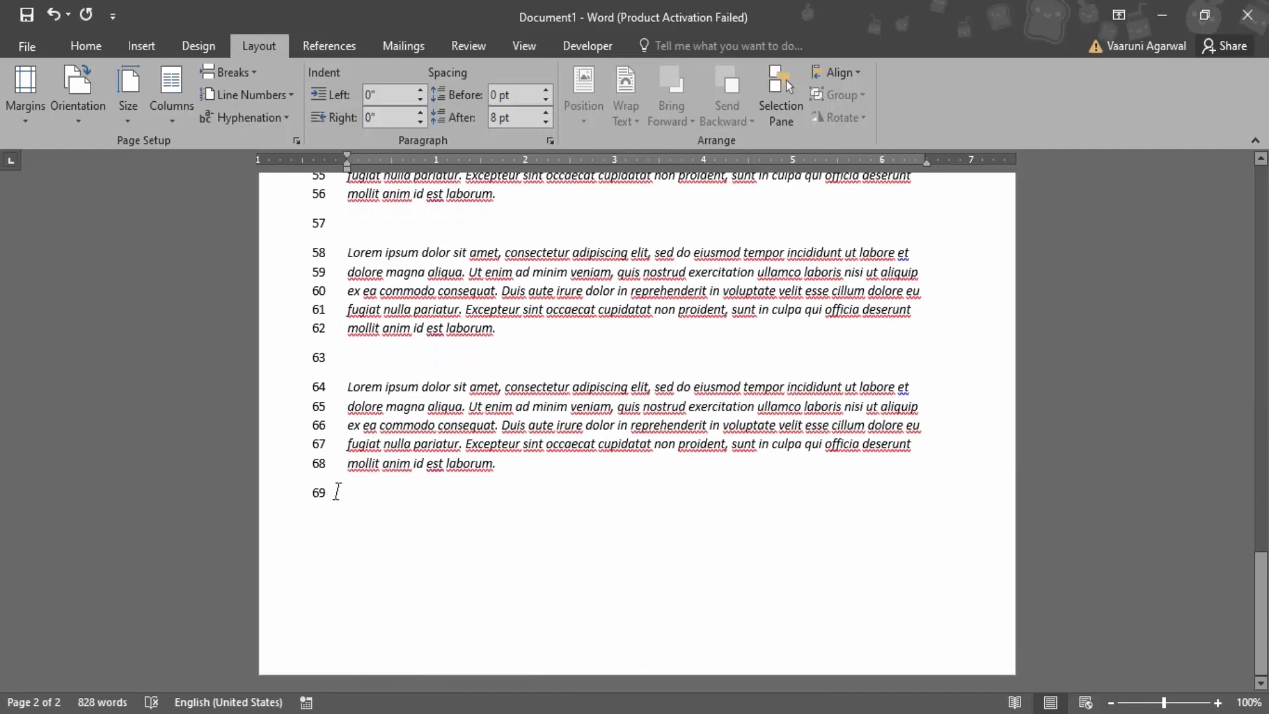
pyautogui.click(338, 491)
pyautogui.press('BackSpace')
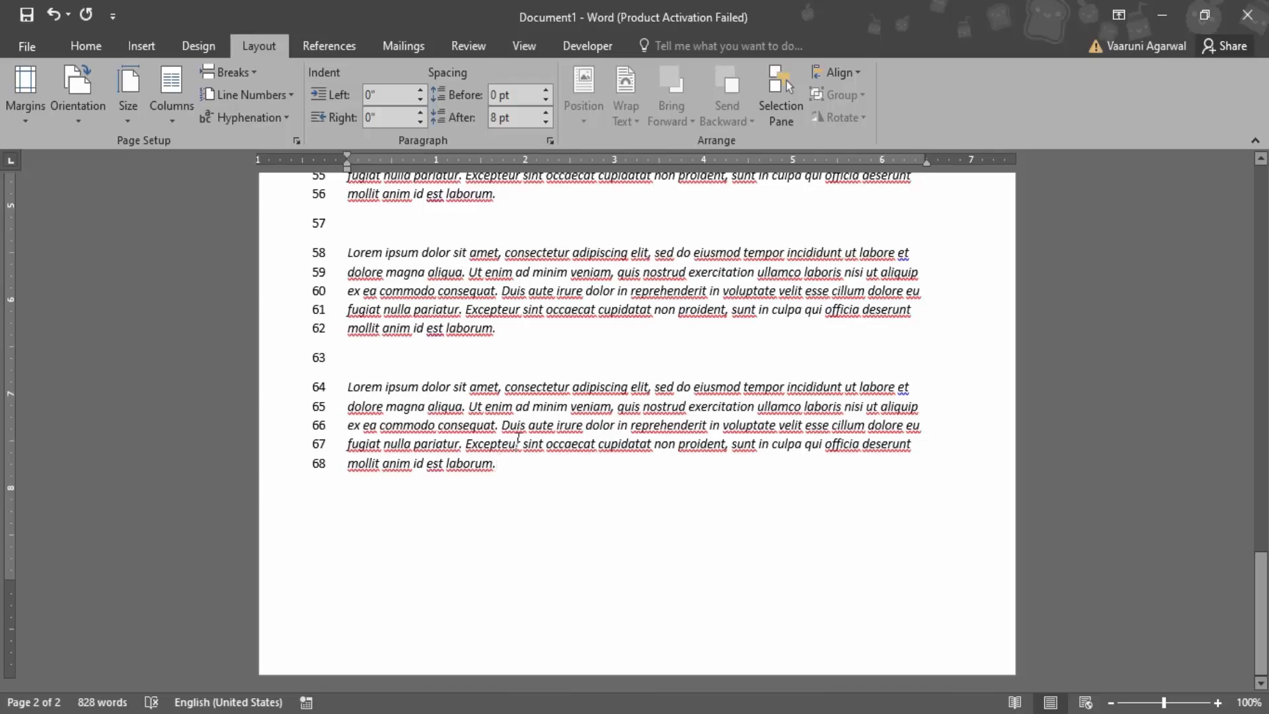
# Examine how the line numbering carries over from the first page to the second
pyautogui.scroll(2, 488, 459)
pyautogui.scroll(10, 487, 459)
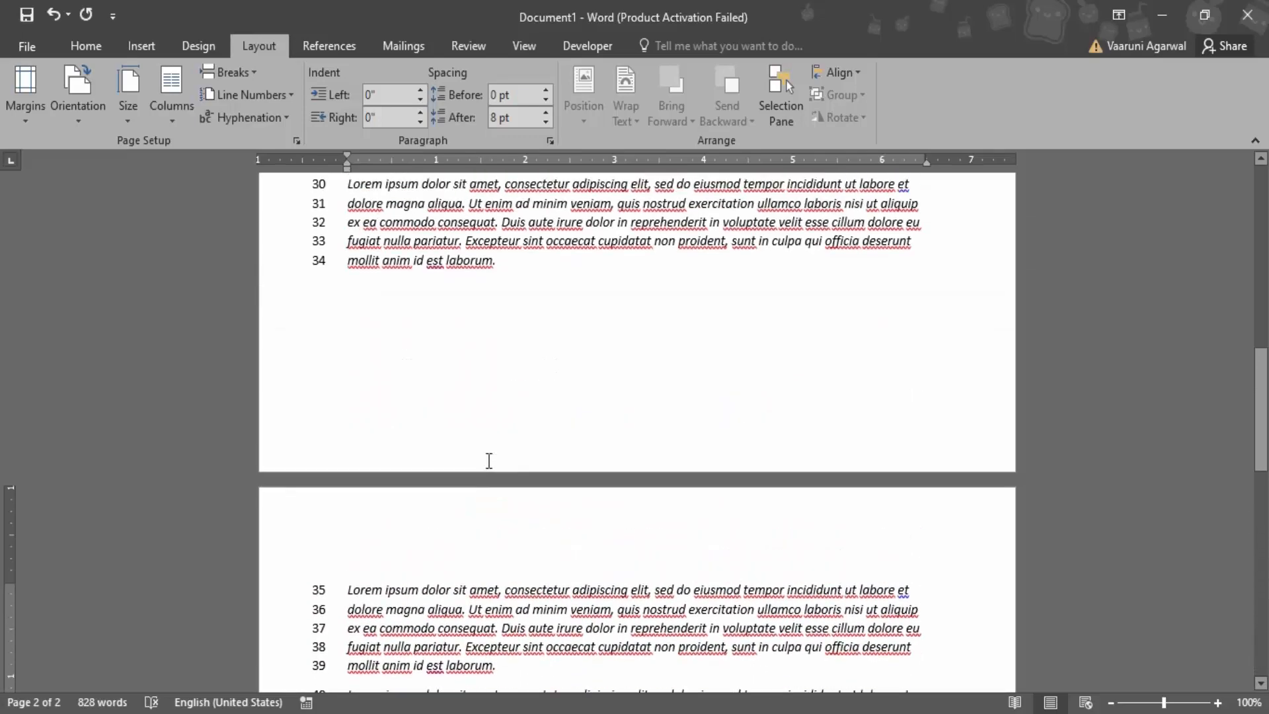
pyautogui.scroll(-4, 487, 459)
pyautogui.scroll(3, 487, 459)
pyautogui.scroll(3, 488, 459)
pyautogui.scroll(-15, 337, 314)
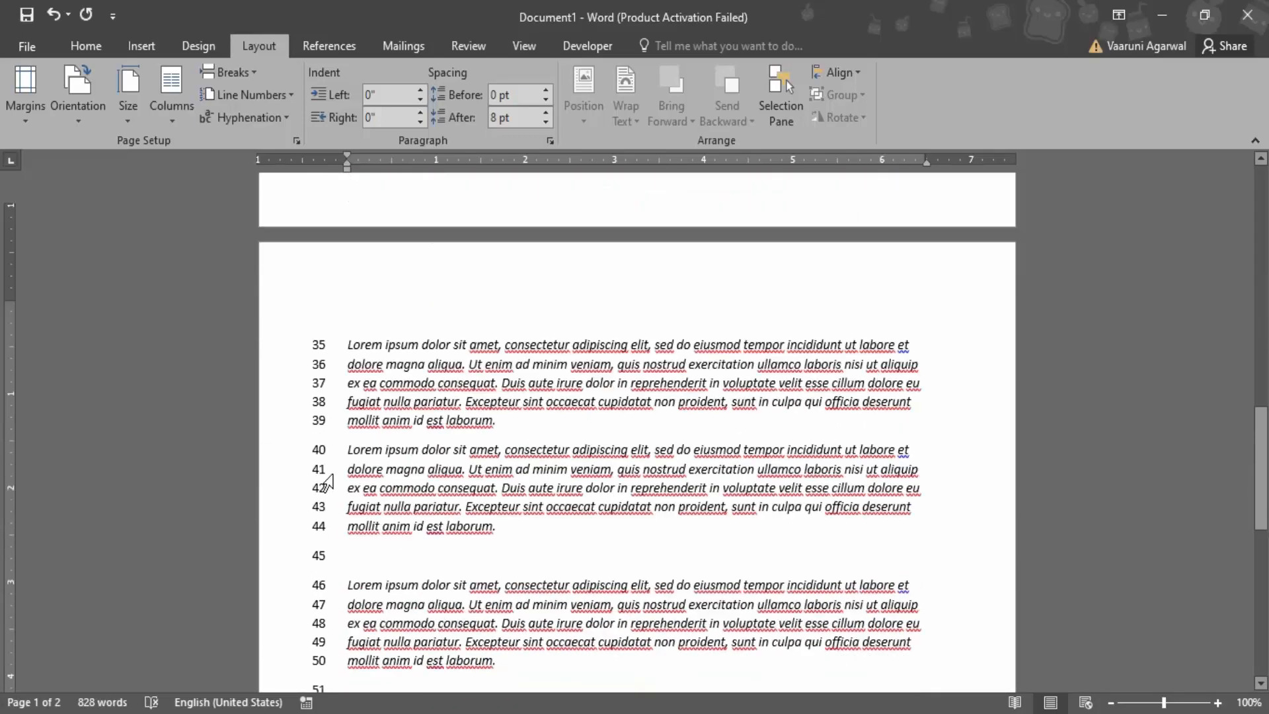
pyautogui.scroll(18, 456, 467)
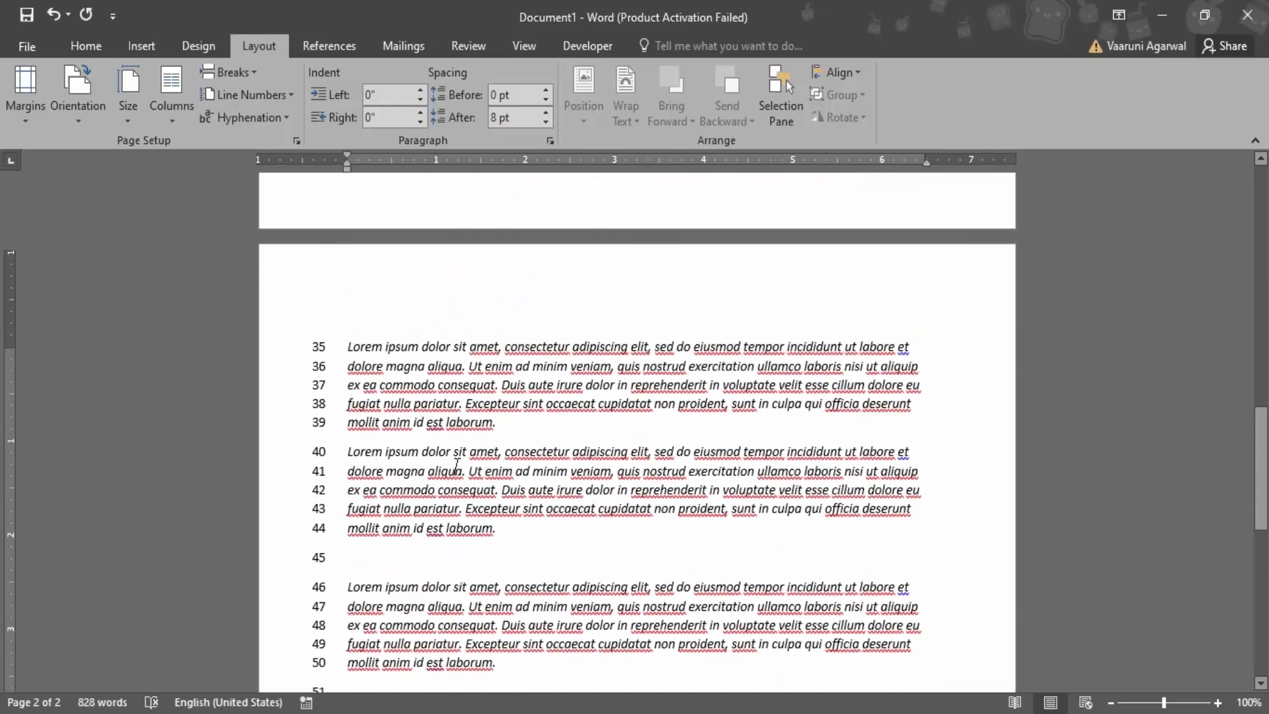
pyautogui.scroll(3, 457, 466)
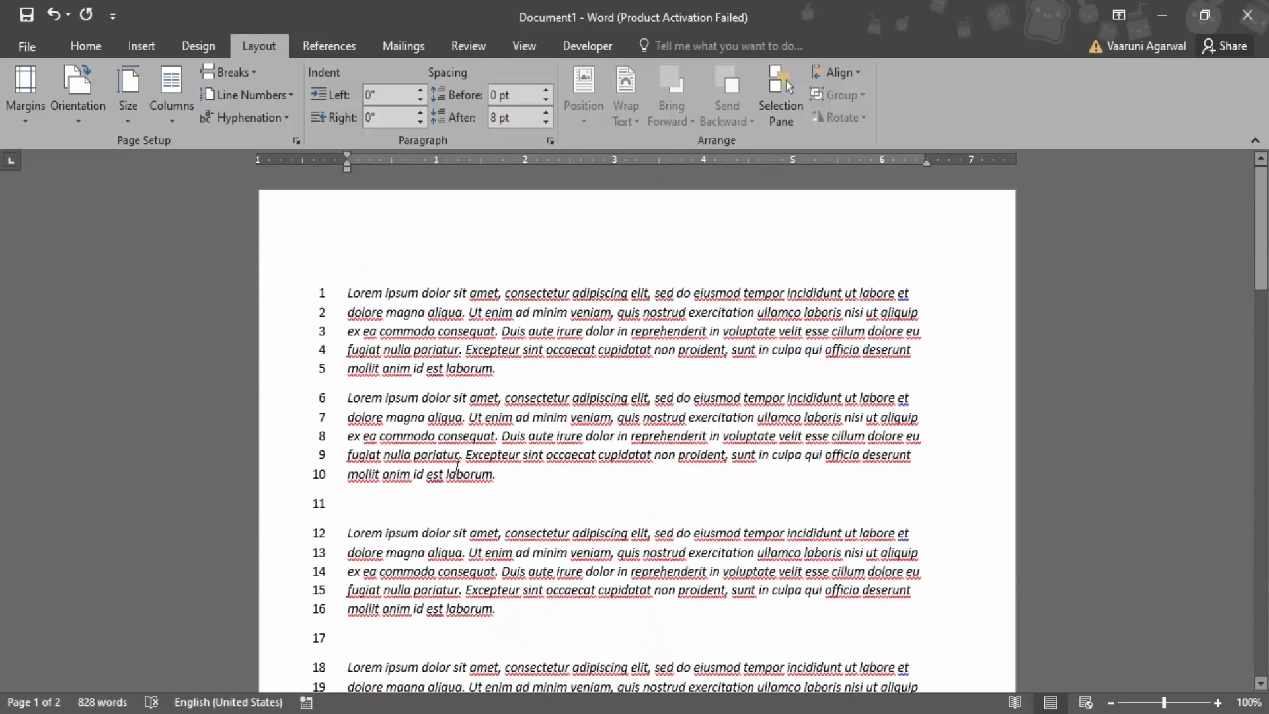
pyautogui.scroll(-8, 456, 466)
pyautogui.scroll(-2, 456, 466)
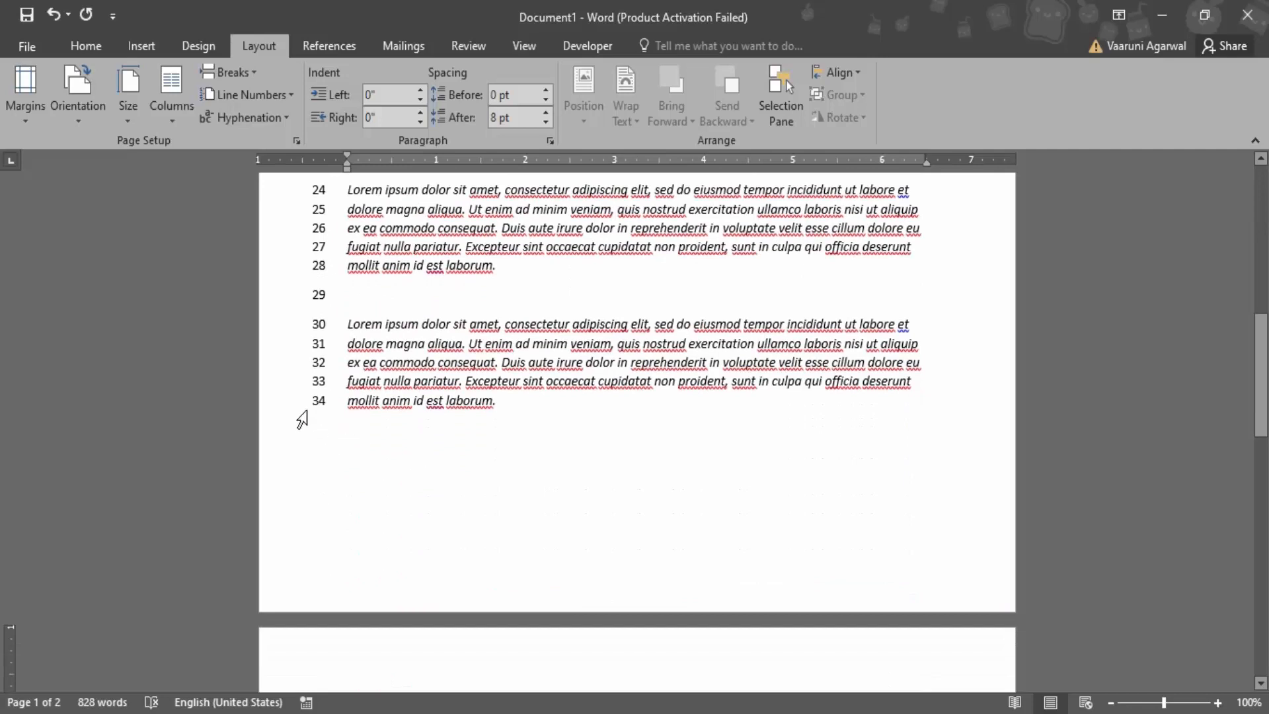
pyautogui.scroll(-4, 330, 423)
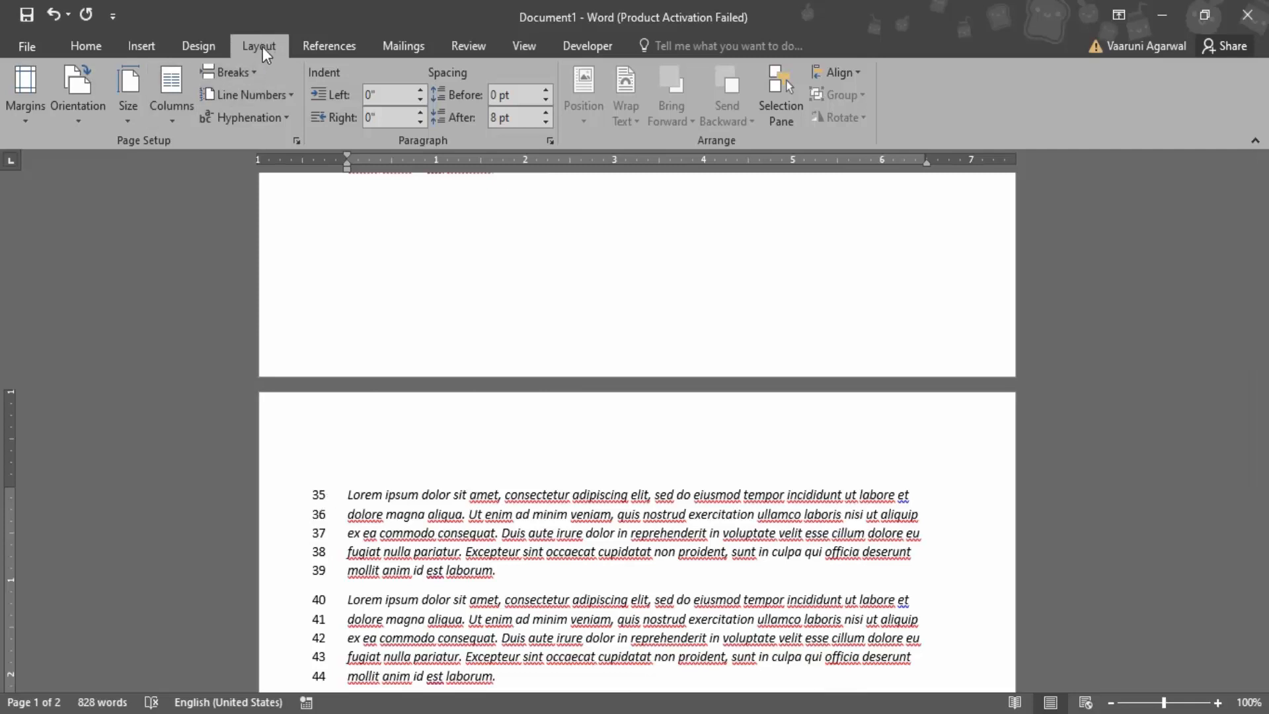
# Set the line numbers to restart on each page and check the numbering on both pages
pyautogui.click(264, 97)
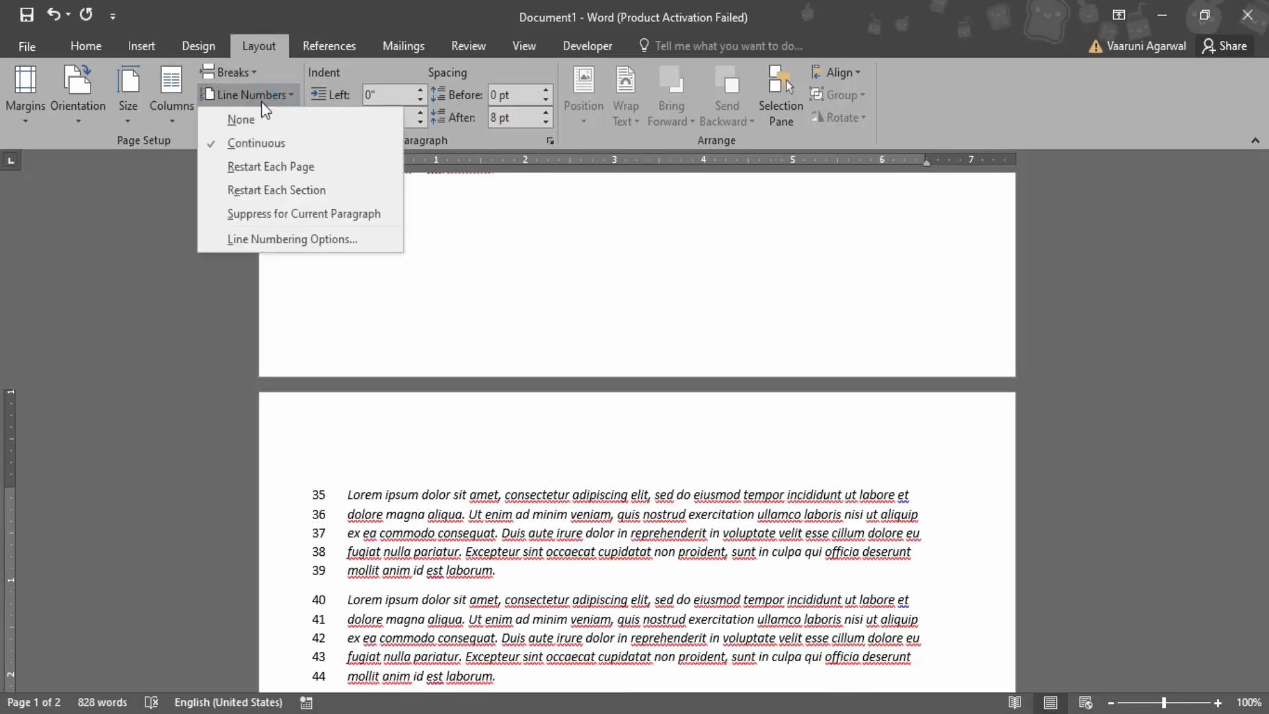
pyautogui.click(244, 166)
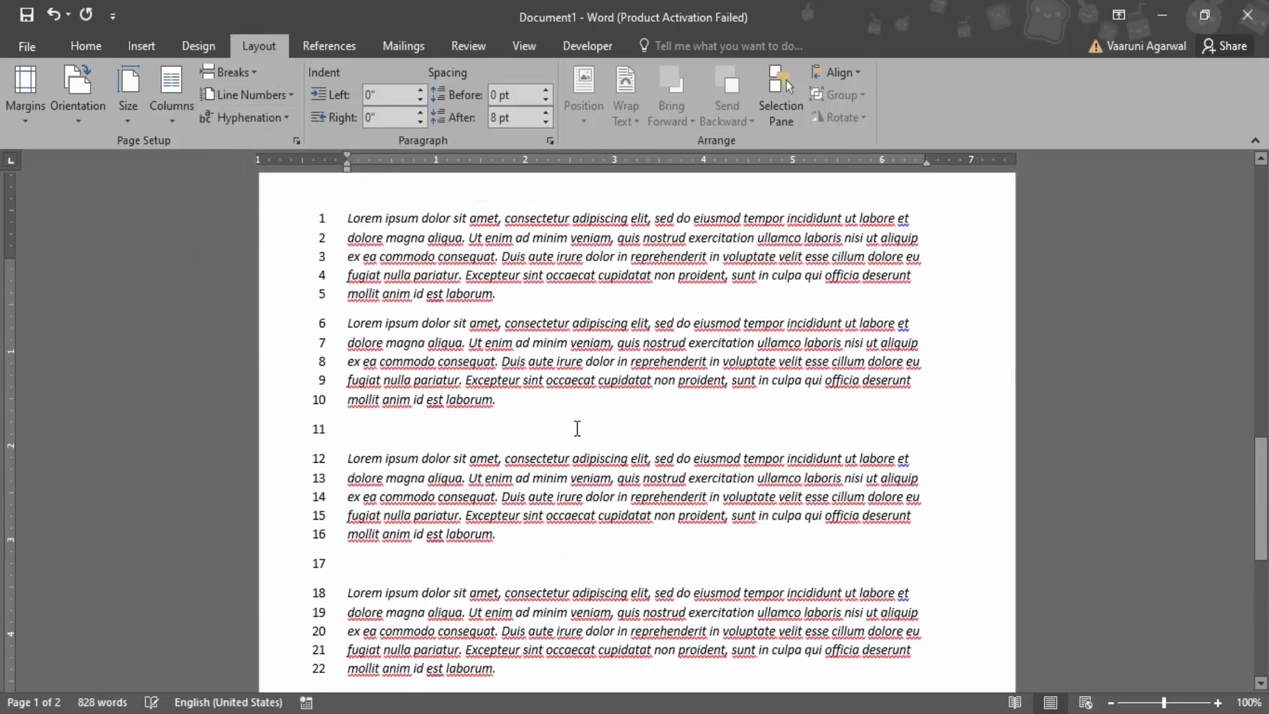
pyautogui.scroll(10, 577, 428)
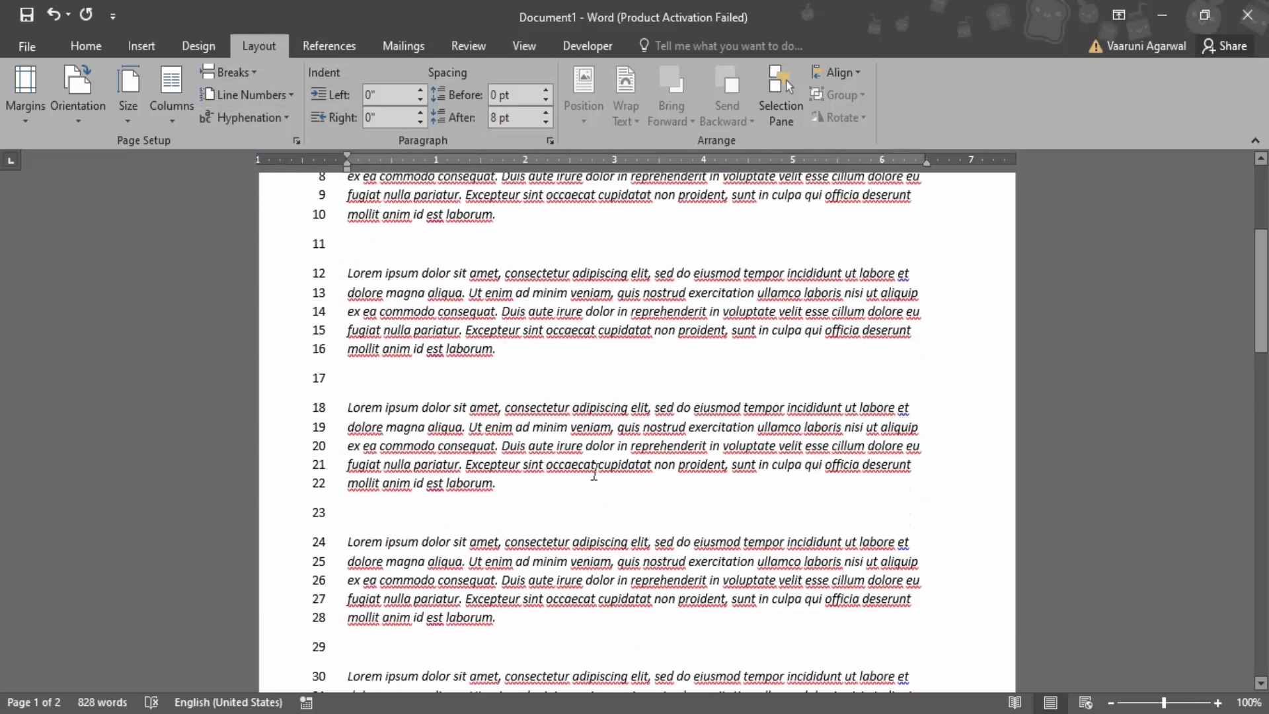
pyautogui.scroll(3, 594, 475)
pyautogui.scroll(-12, 594, 475)
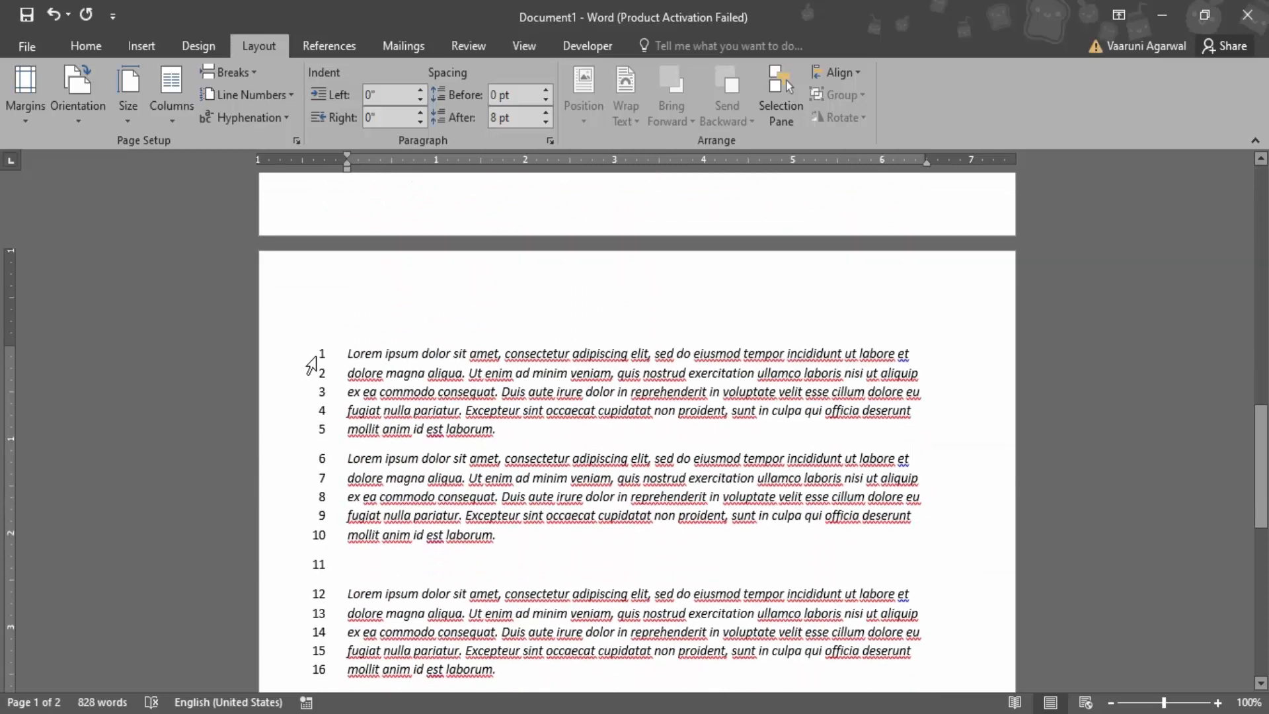
# Set the line numbers to restart at each section and check the first page's numbering
pyautogui.click(247, 91)
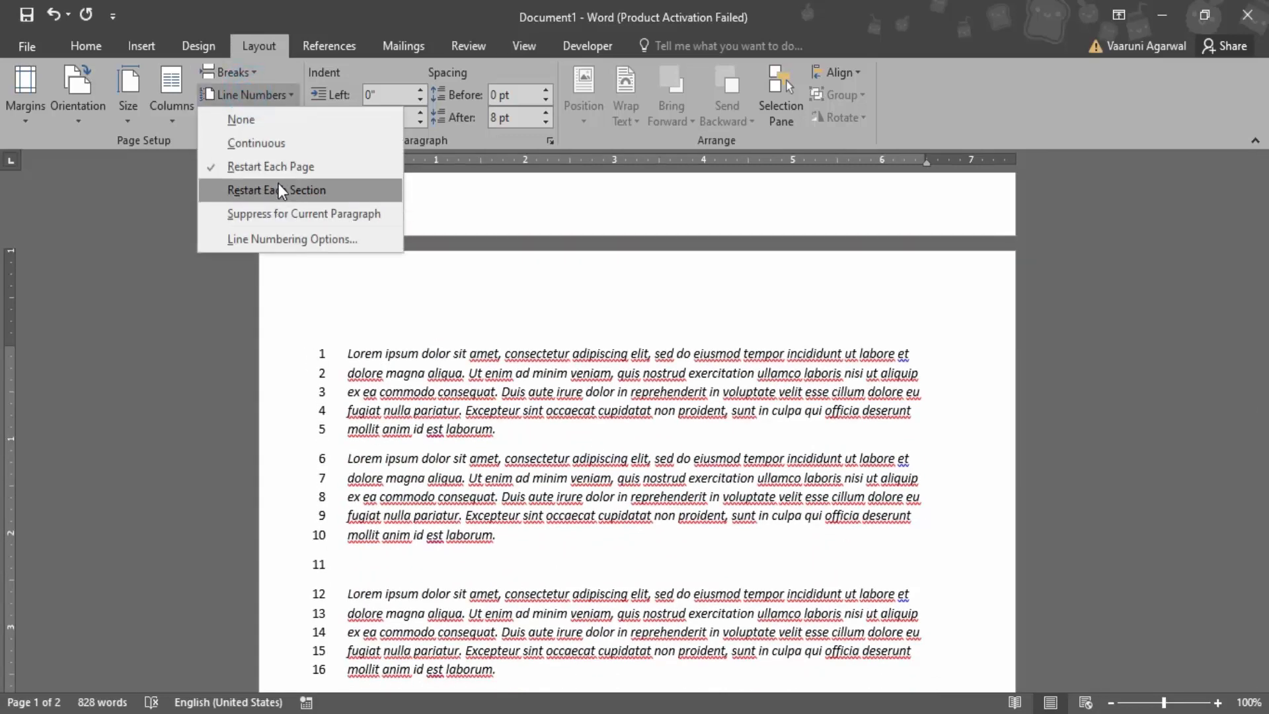
pyautogui.click(284, 191)
pyautogui.scroll(12, 573, 425)
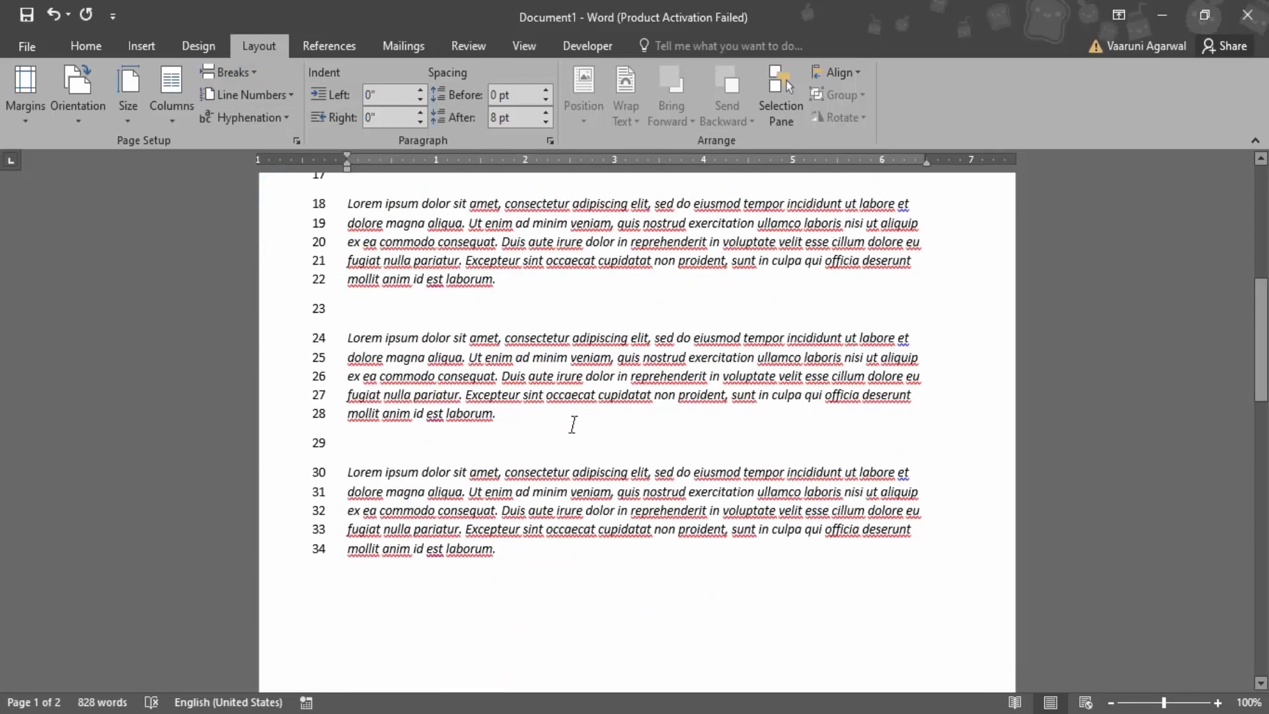
pyautogui.scroll(7, 573, 424)
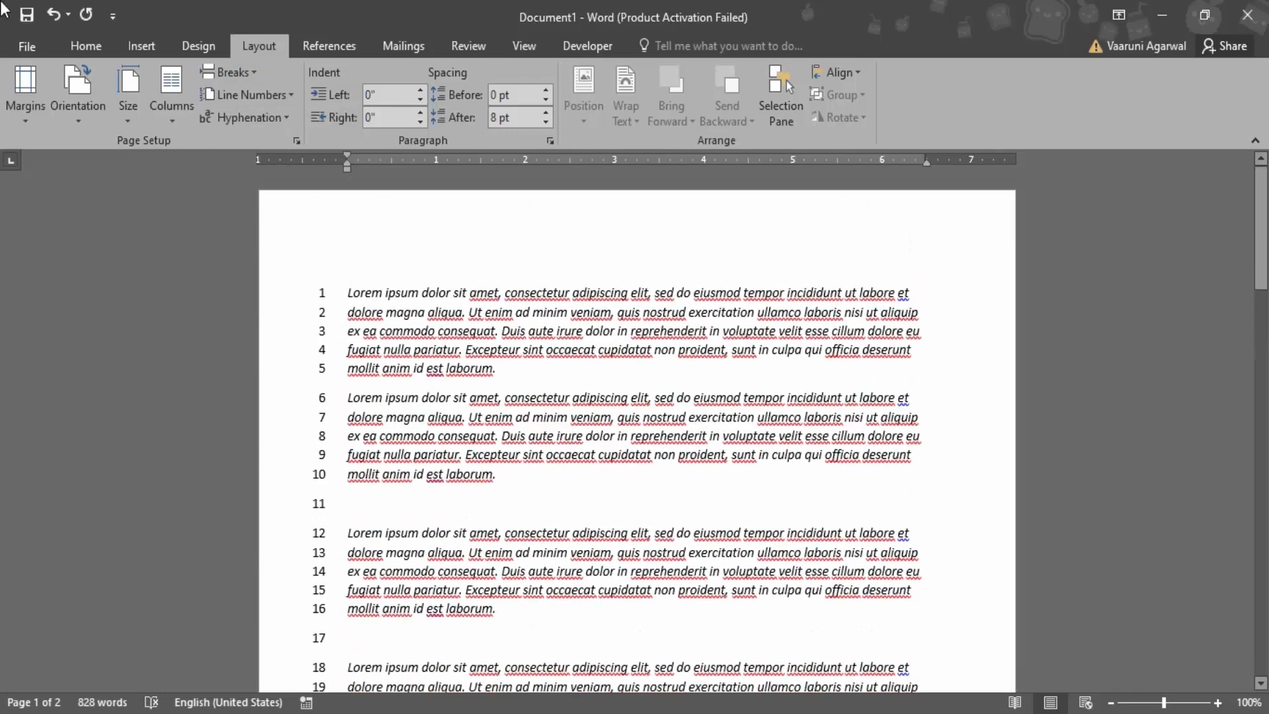
# Try suppressing the line numbers for the last paragraph on the second page, and undo it
pyautogui.scroll(-5, 595, 106)
pyautogui.scroll(-9, 567, 359)
pyautogui.scroll(2, 561, 368)
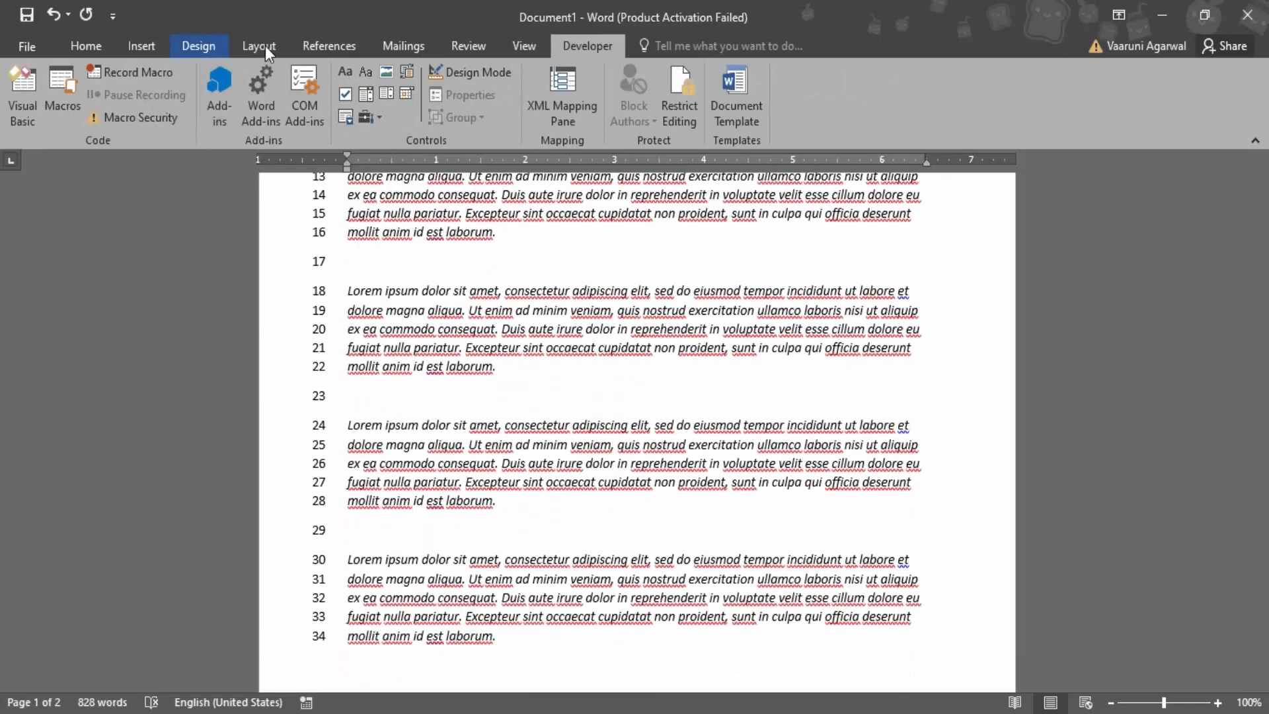
pyautogui.click(264, 47)
pyautogui.click(247, 98)
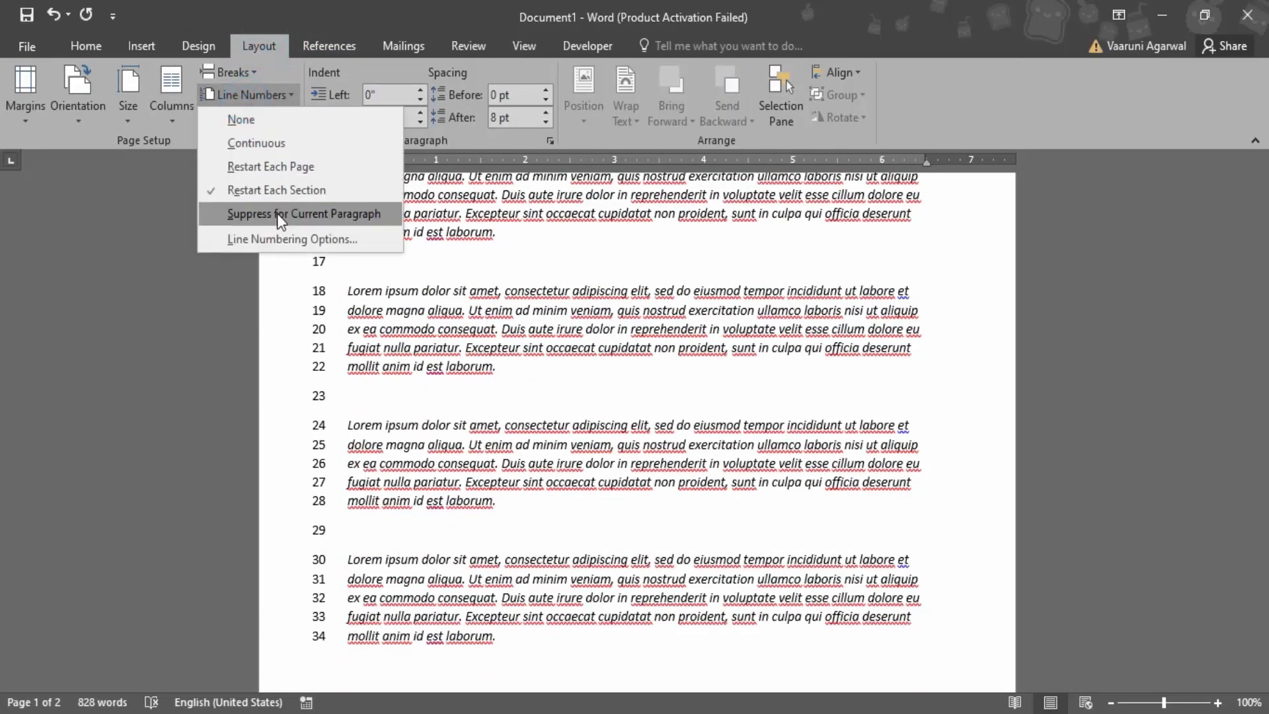
pyautogui.click(272, 218)
pyautogui.scroll(-2, 499, 436)
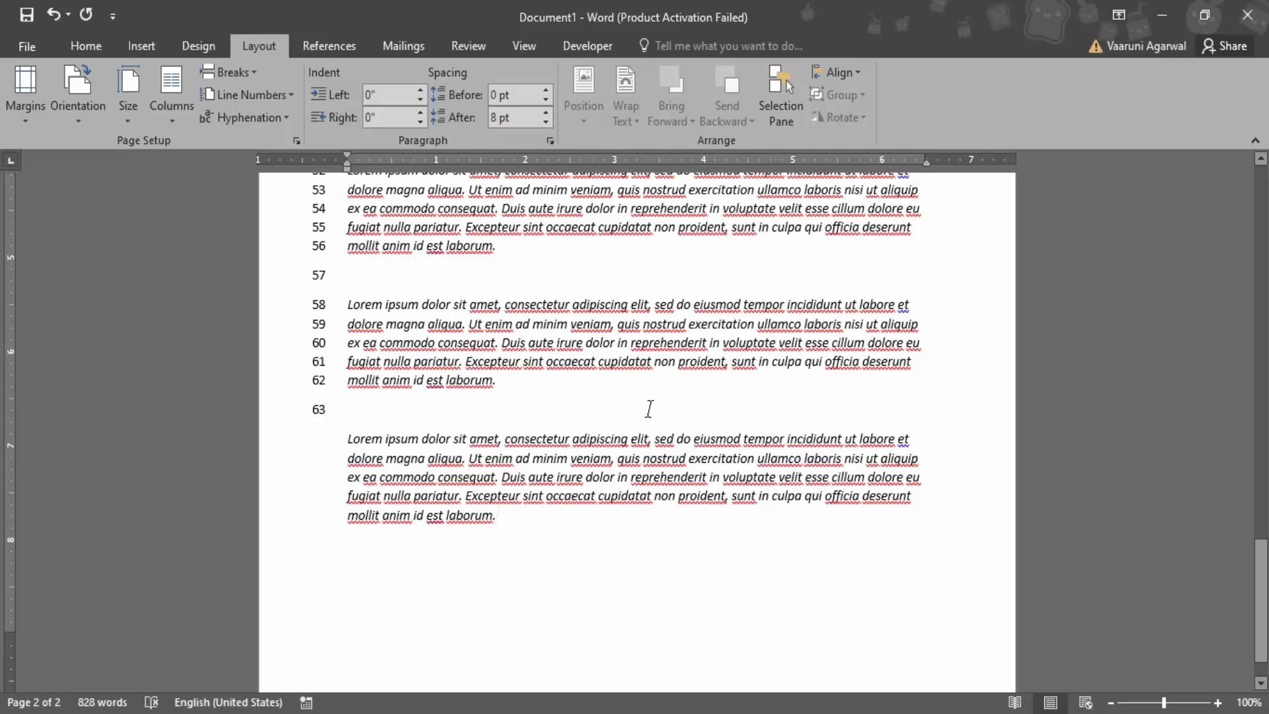
pyautogui.hotkey('ctrl', 'z')
# Suppress the line numbers for the third paragraph on the second page, which occupies lines 46 to 50
pyautogui.scroll(5, 551, 378)
pyautogui.doubleClick(310, 316)
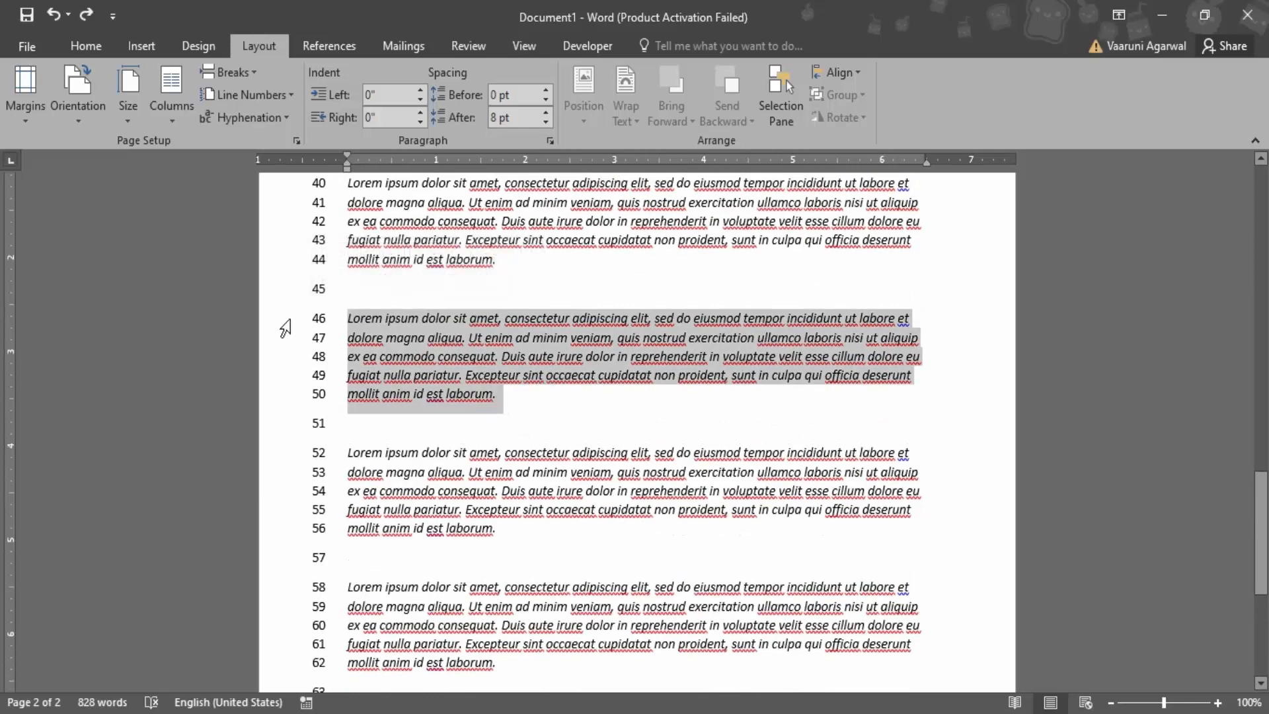
pyautogui.click(506, 382)
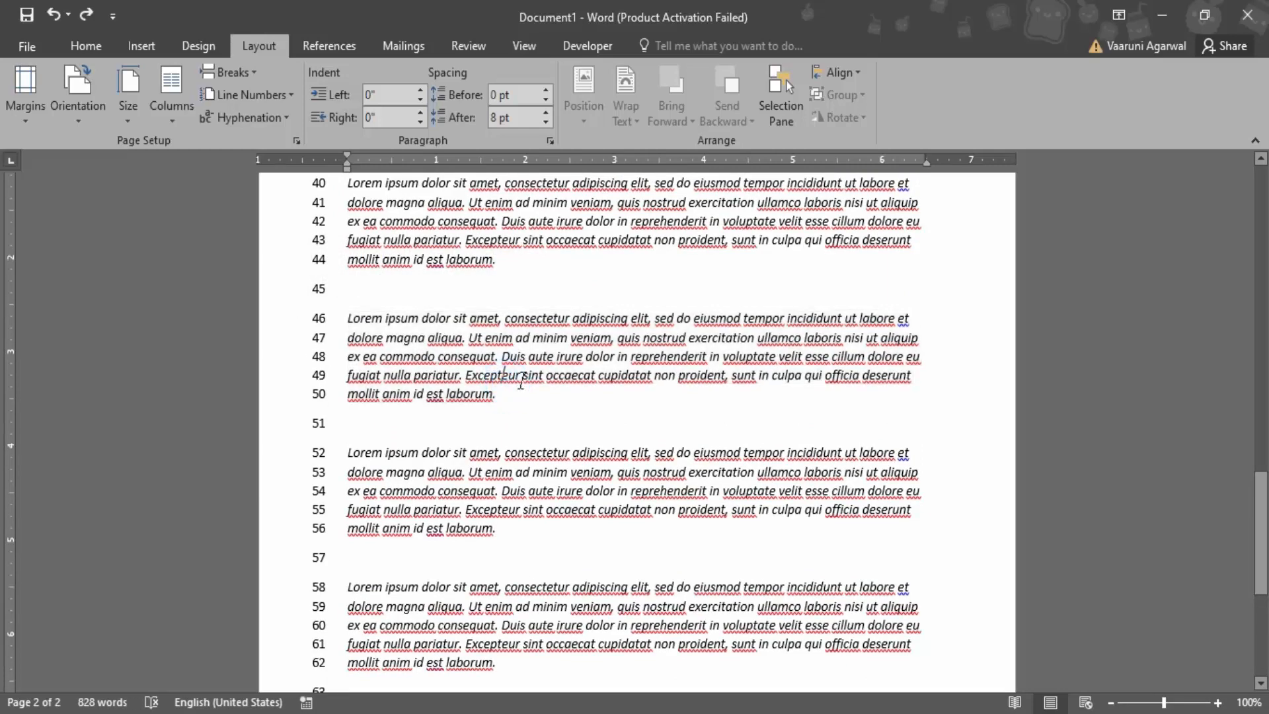
pyautogui.click(564, 408)
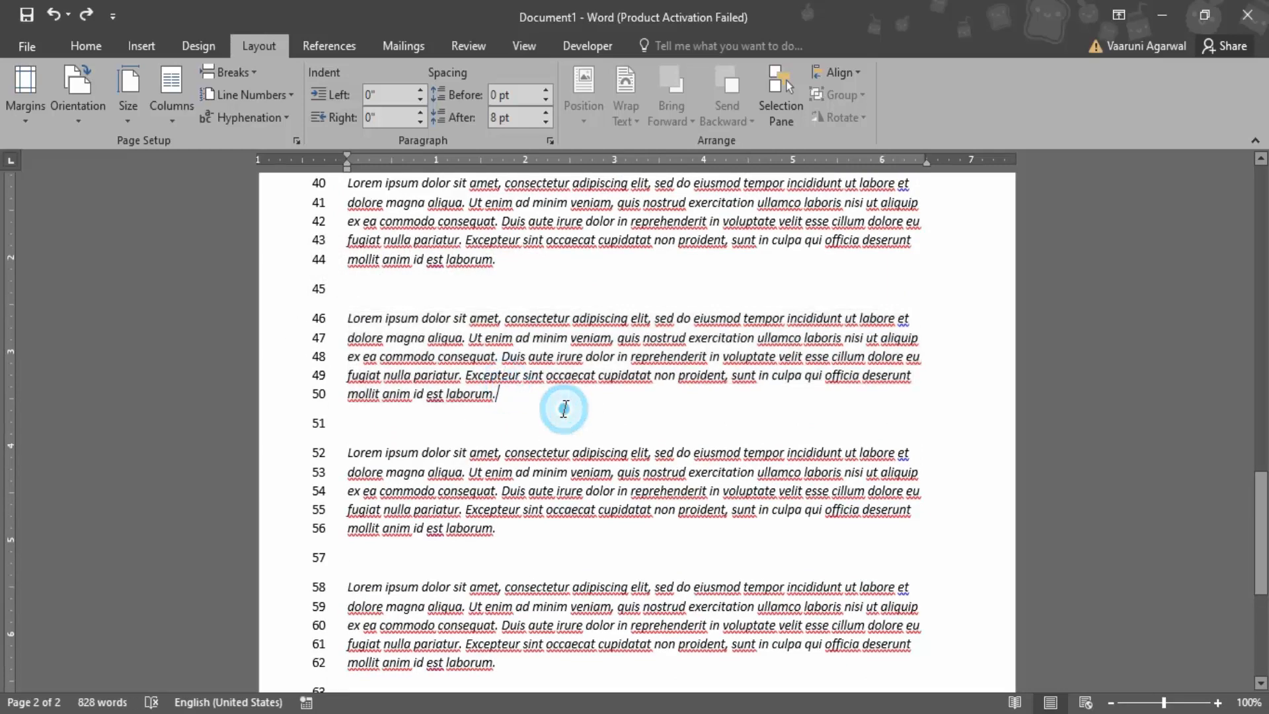
pyautogui.click(236, 94)
pyautogui.click(264, 212)
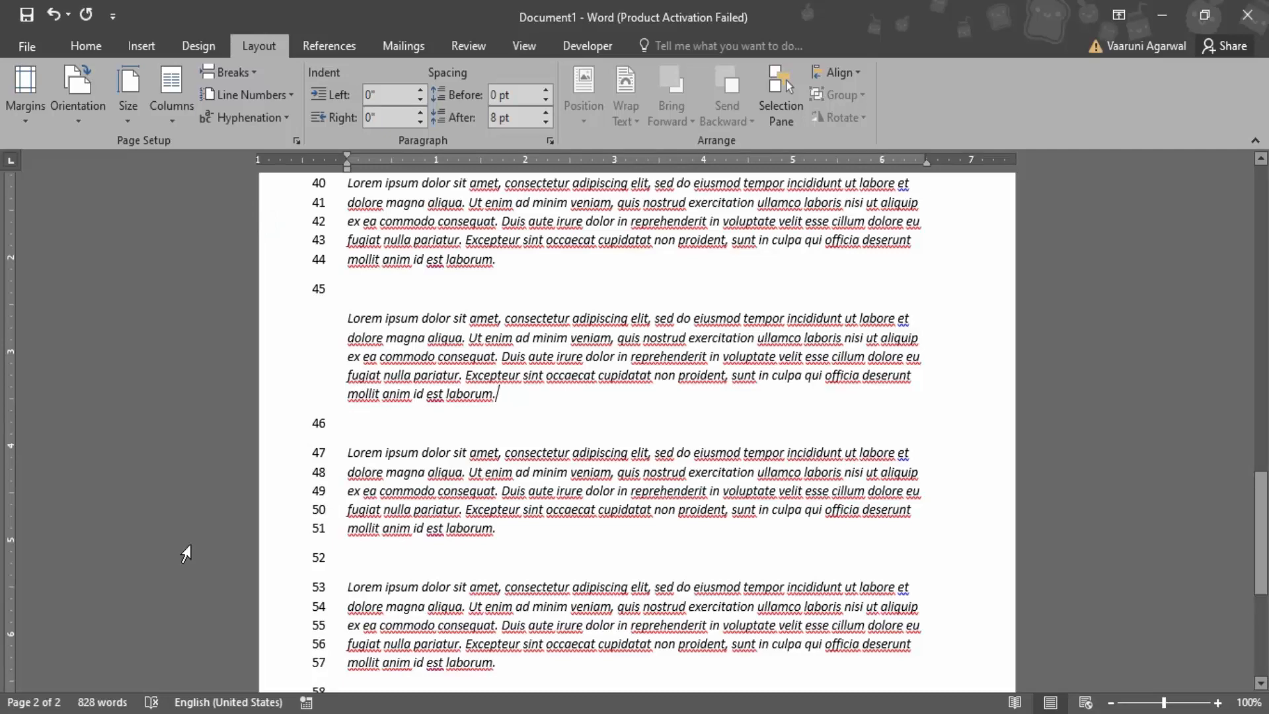
# Suppress the line numbers for the second paragraph on the second page, which occupies lines 40 to 44
pyautogui.scroll(2, 196, 539)
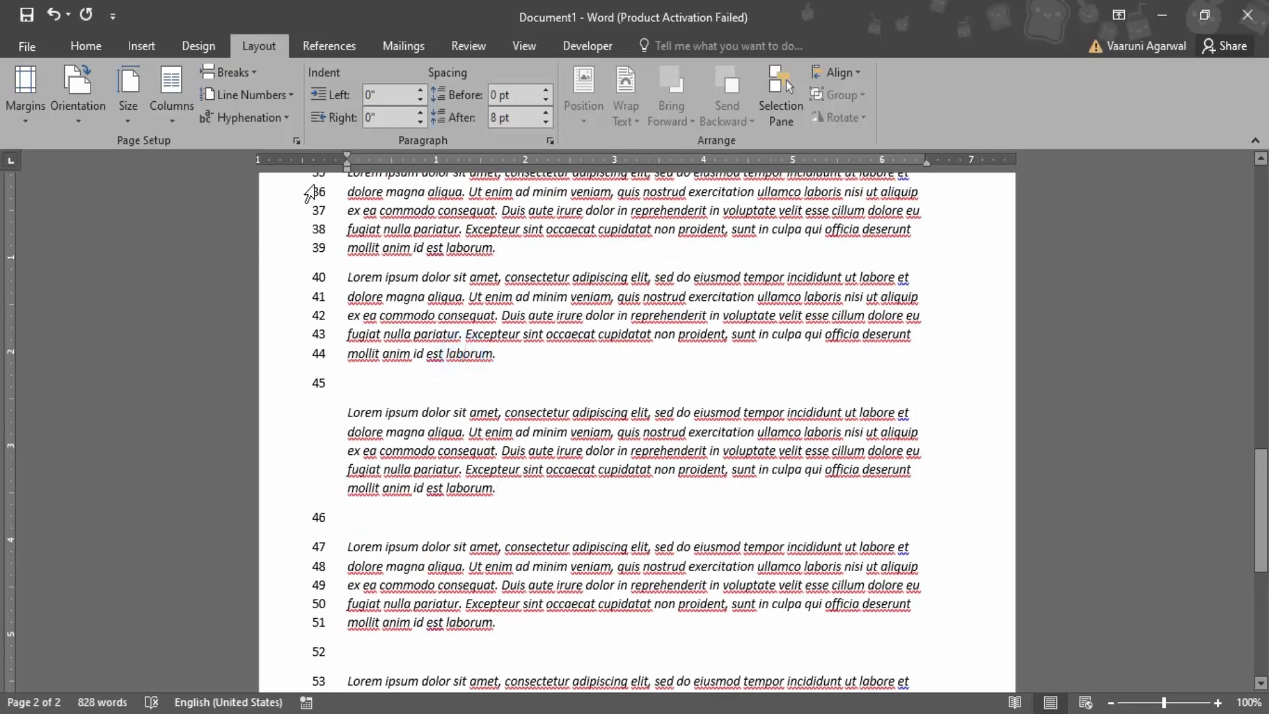
pyautogui.click(264, 88)
pyautogui.click(256, 205)
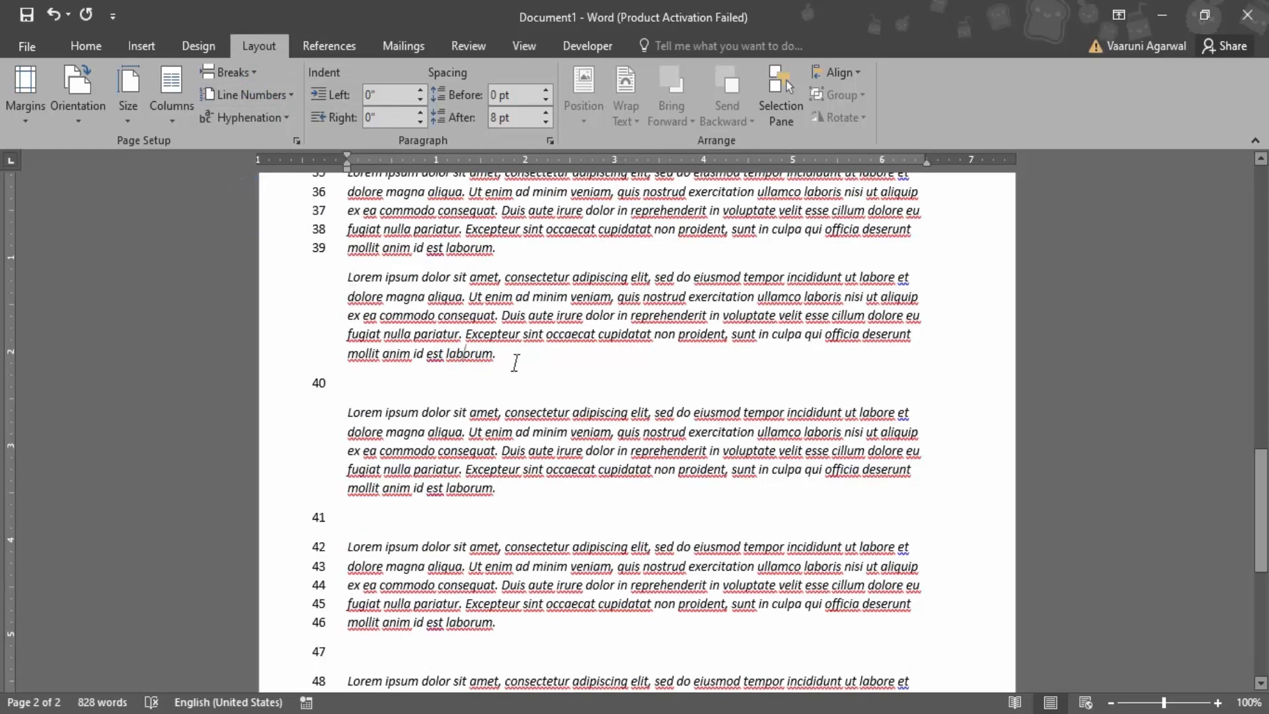
# Review the section start choices in the line numbering options' page setup and set the vertical alignment to Center
pyautogui.click(252, 94)
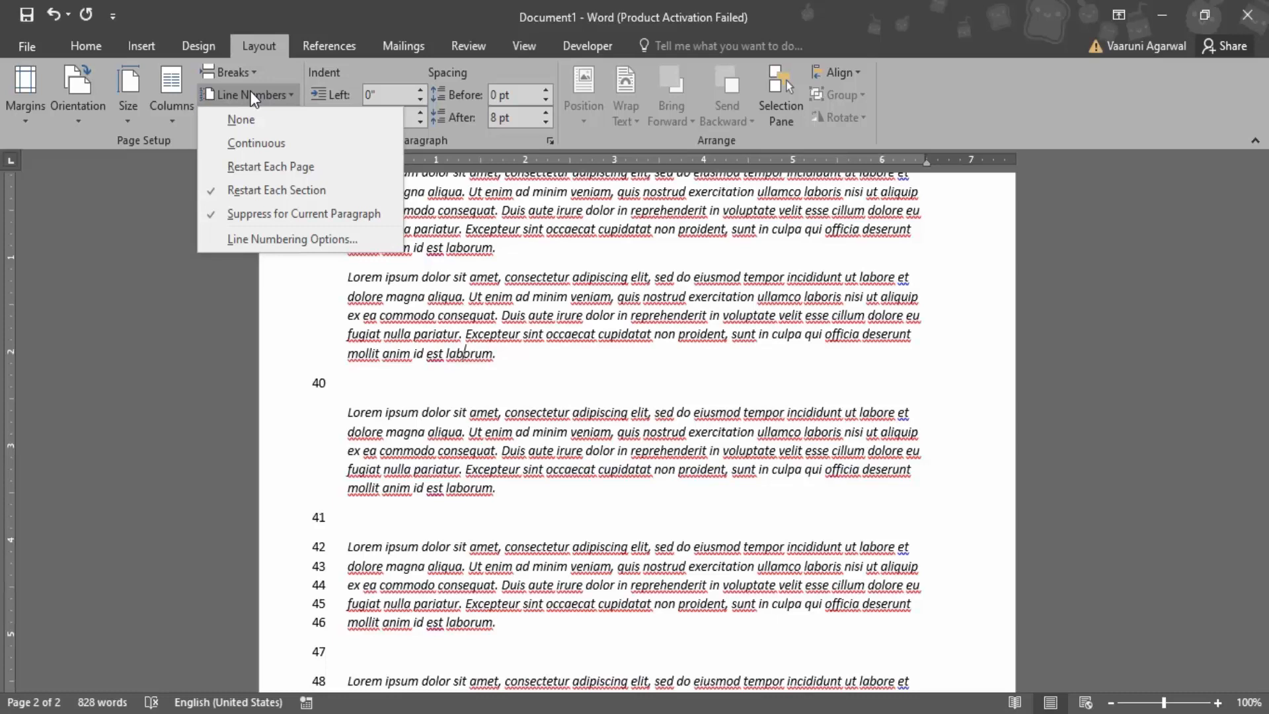
pyautogui.click(284, 243)
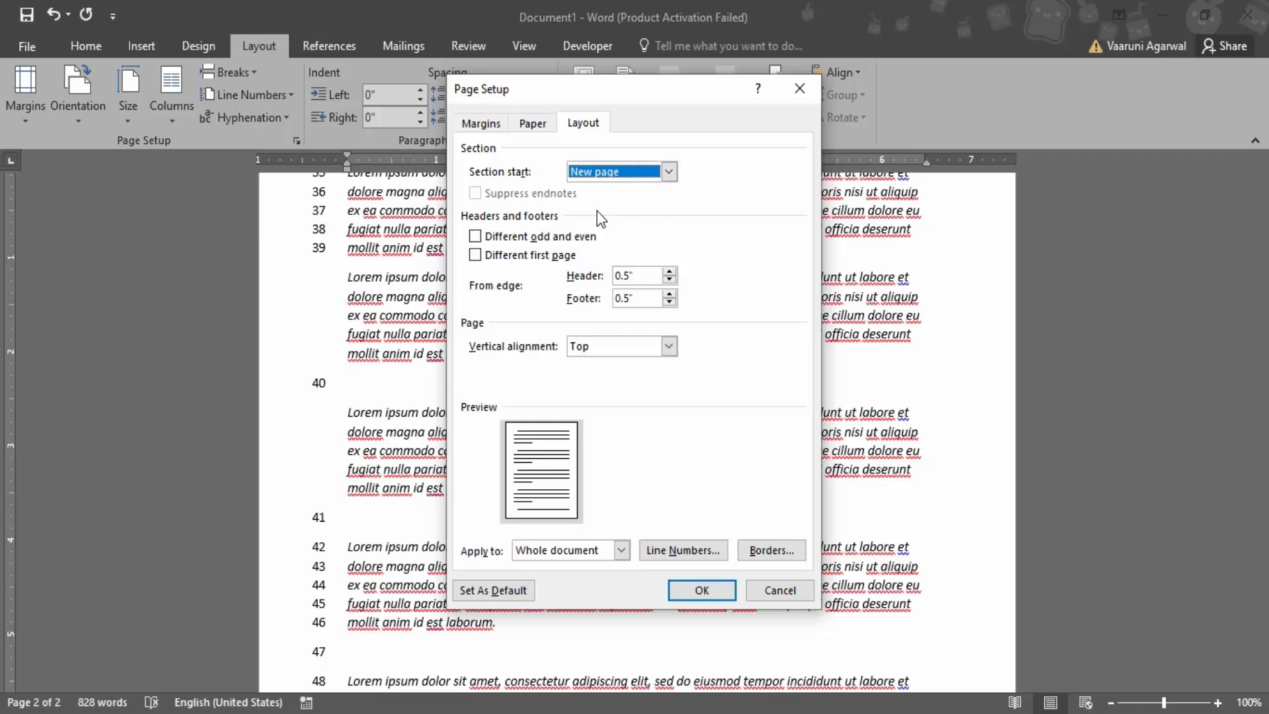
pyautogui.click(668, 172)
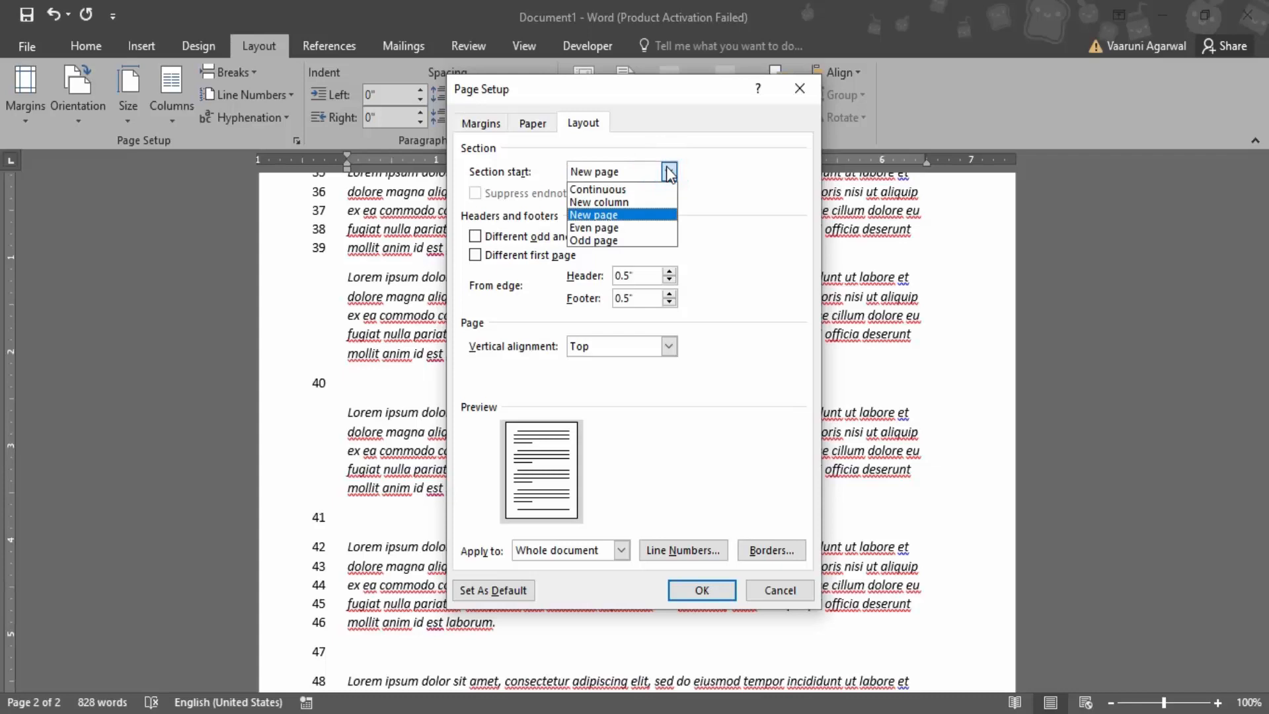
pyautogui.click(709, 173)
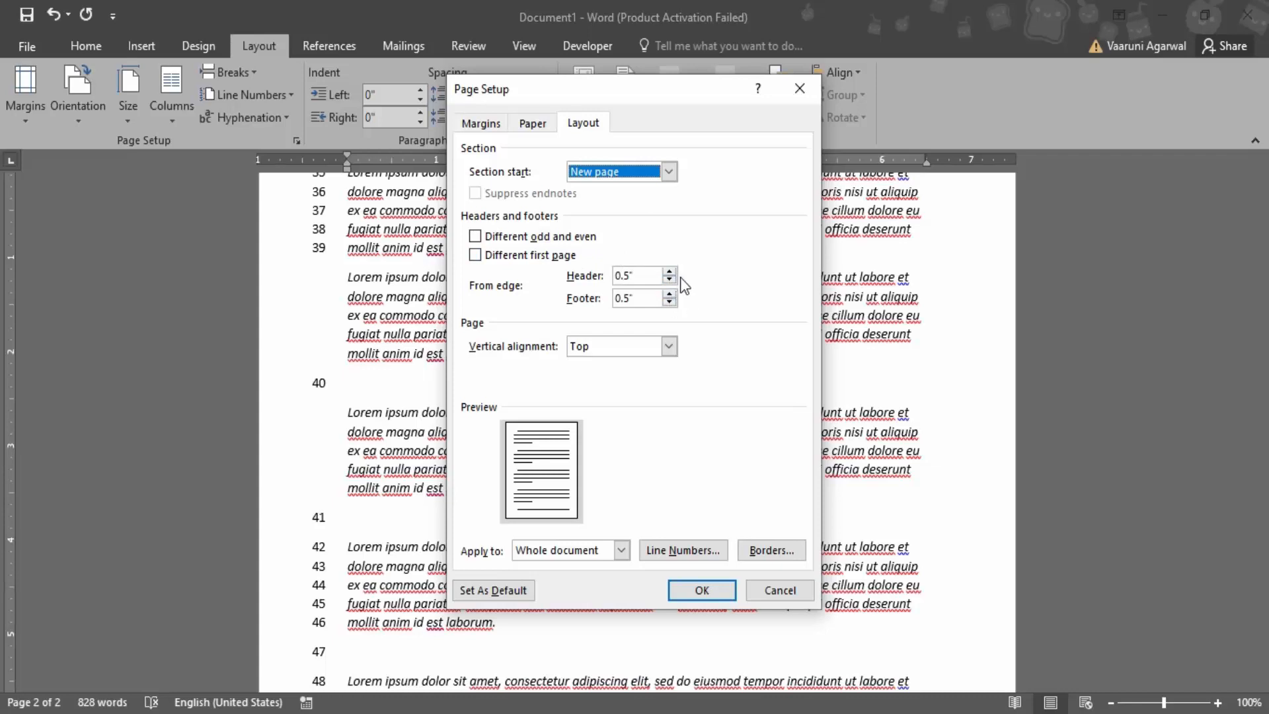
pyautogui.click(669, 346)
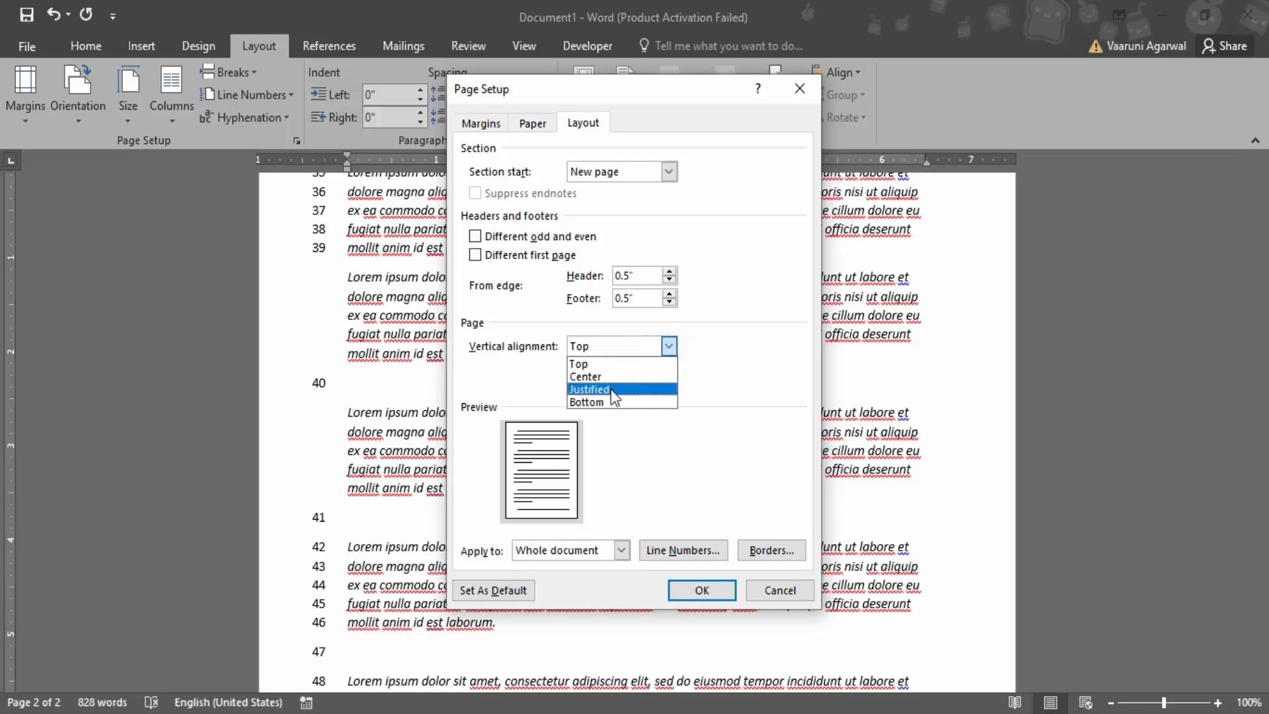
pyautogui.click(611, 388)
pyautogui.click(669, 346)
pyautogui.click(608, 402)
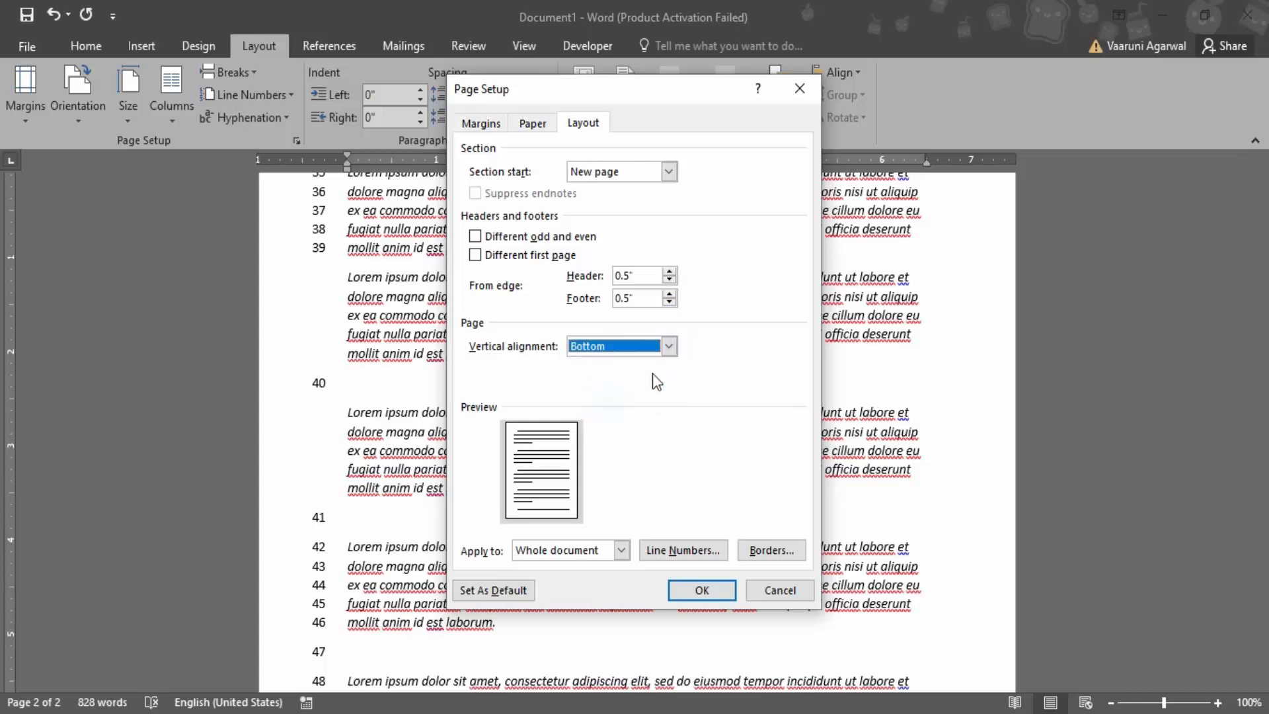
pyautogui.click(670, 346)
pyautogui.click(626, 371)
# Apply the centered page layout from this point forward
pyautogui.click(624, 550)
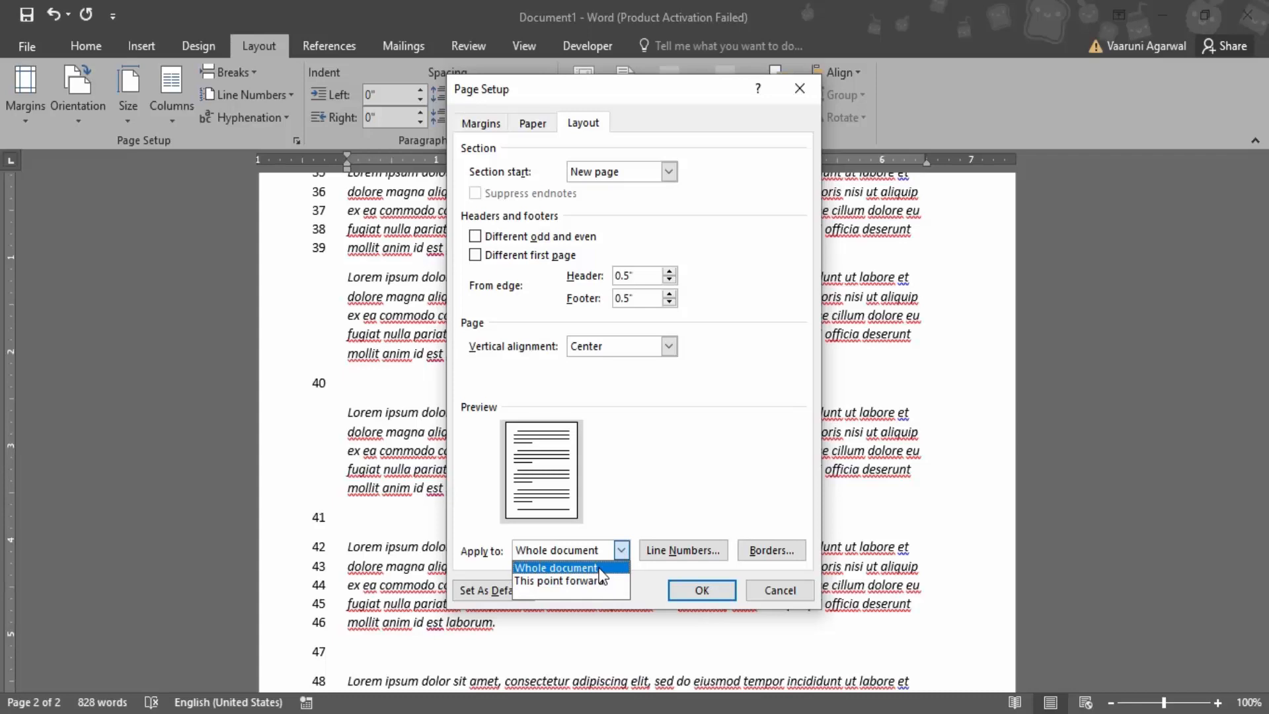
pyautogui.click(572, 581)
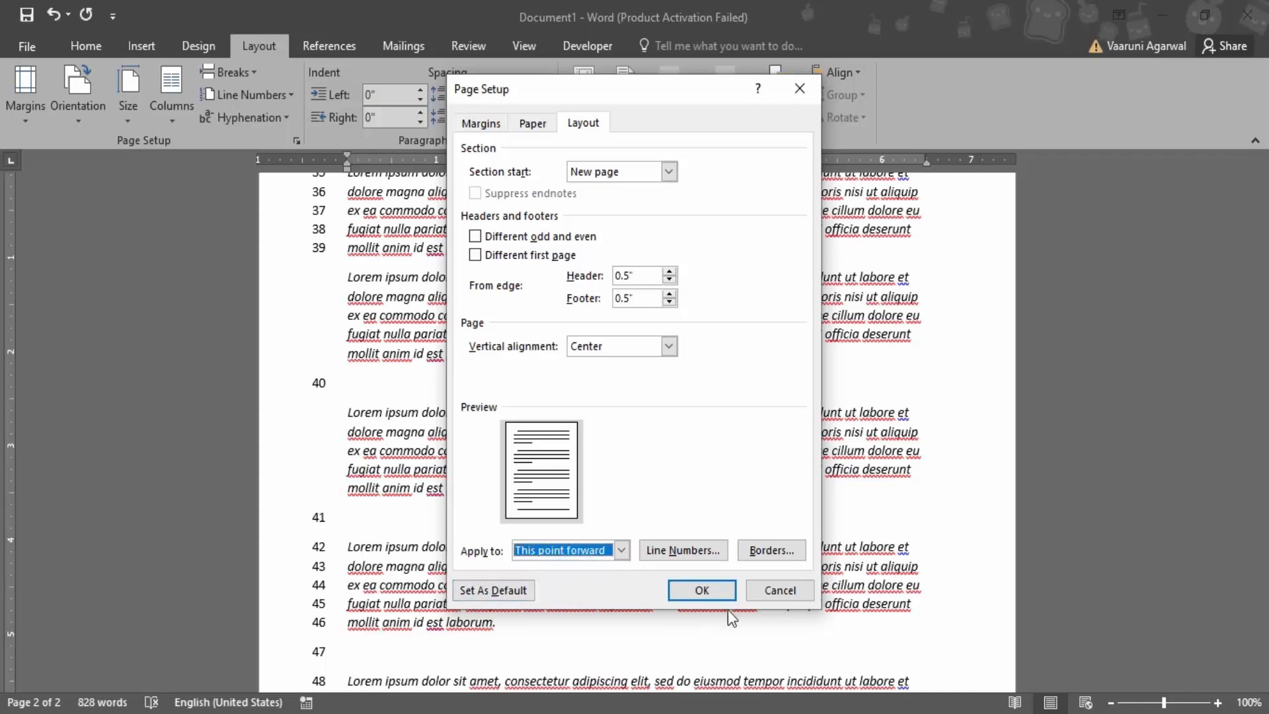
pyautogui.click(700, 590)
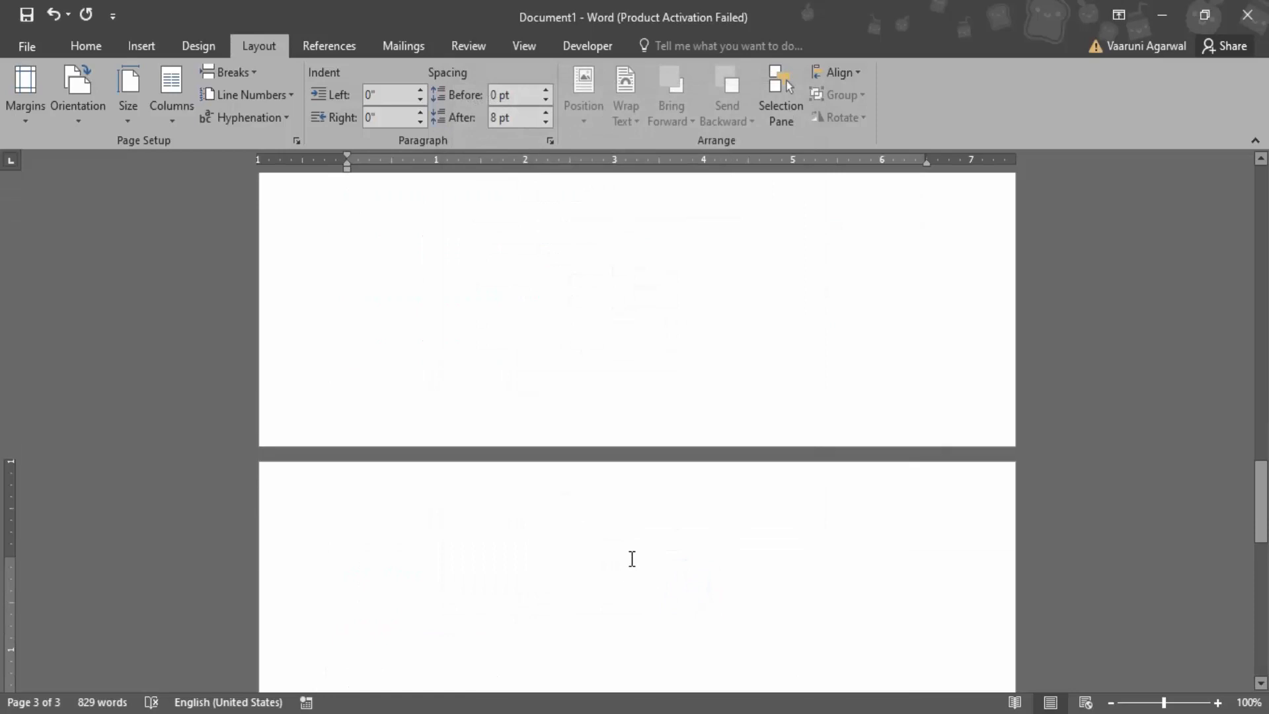
# Check how the pages are laid out and numbered around the new section, and undo the page setup change
pyautogui.scroll(15, 631, 554)
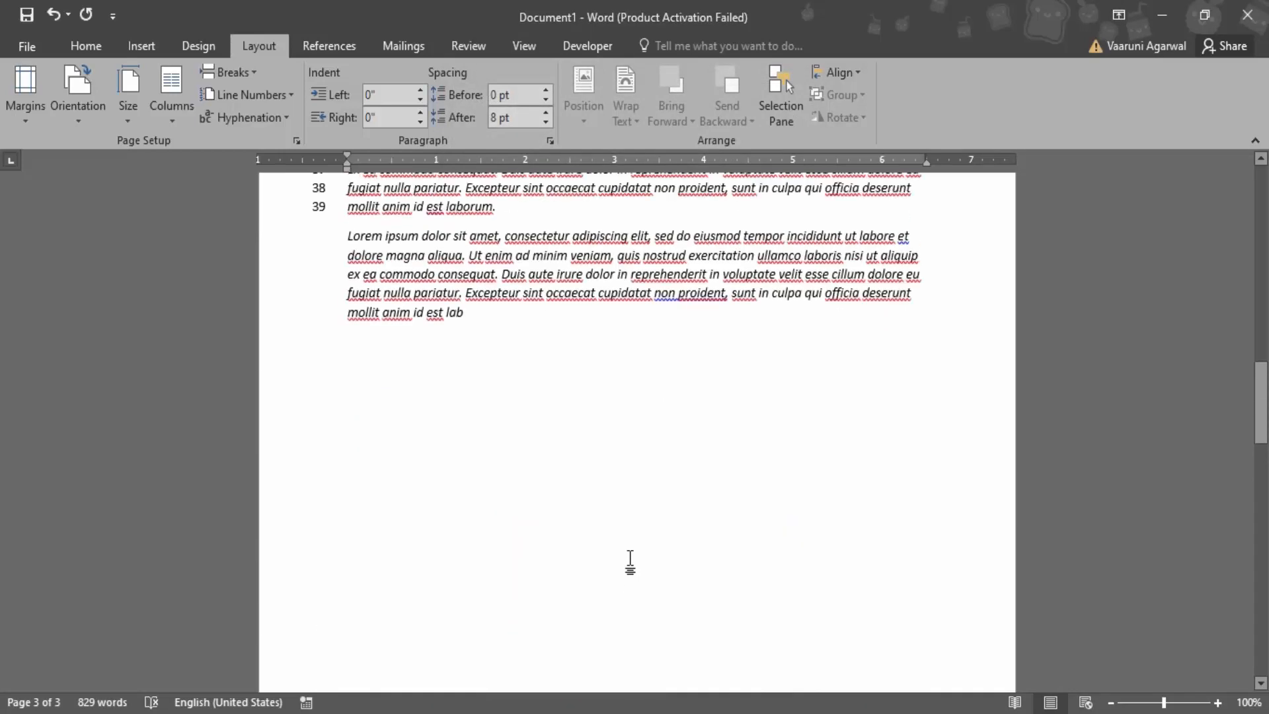
pyautogui.scroll(-9, 624, 553)
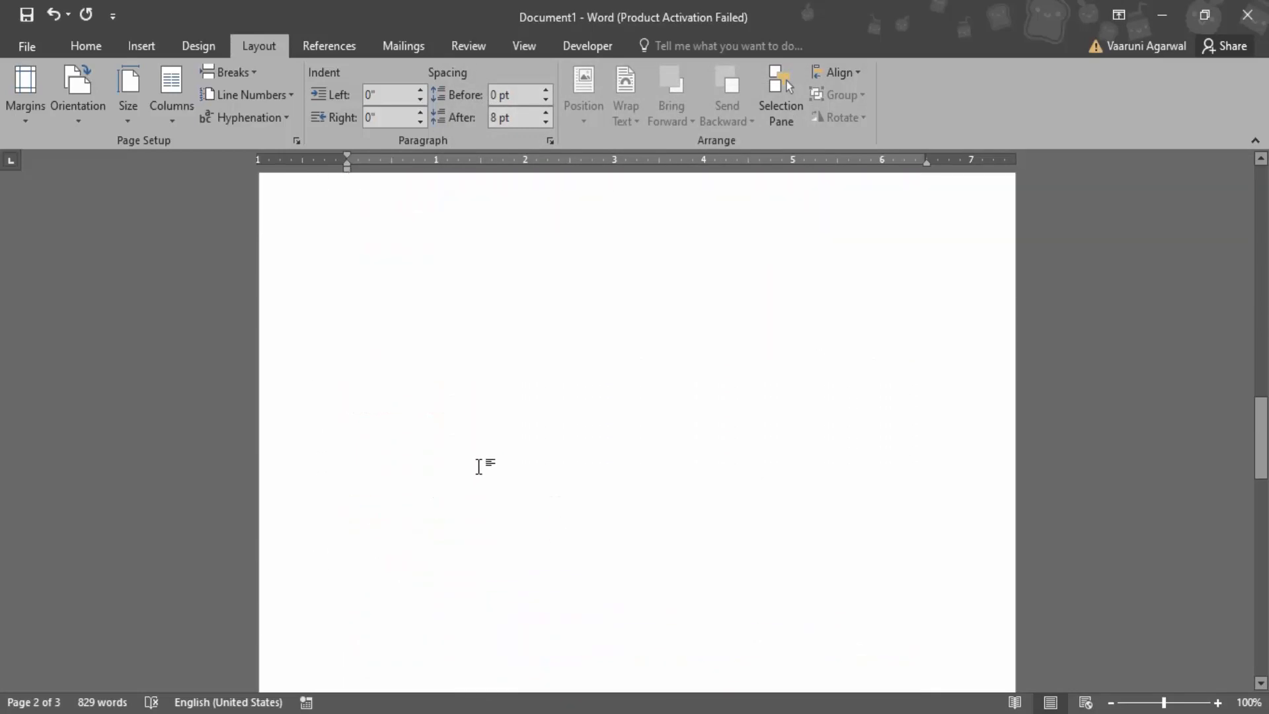
pyautogui.scroll(5, 479, 466)
pyautogui.scroll(-10, 480, 466)
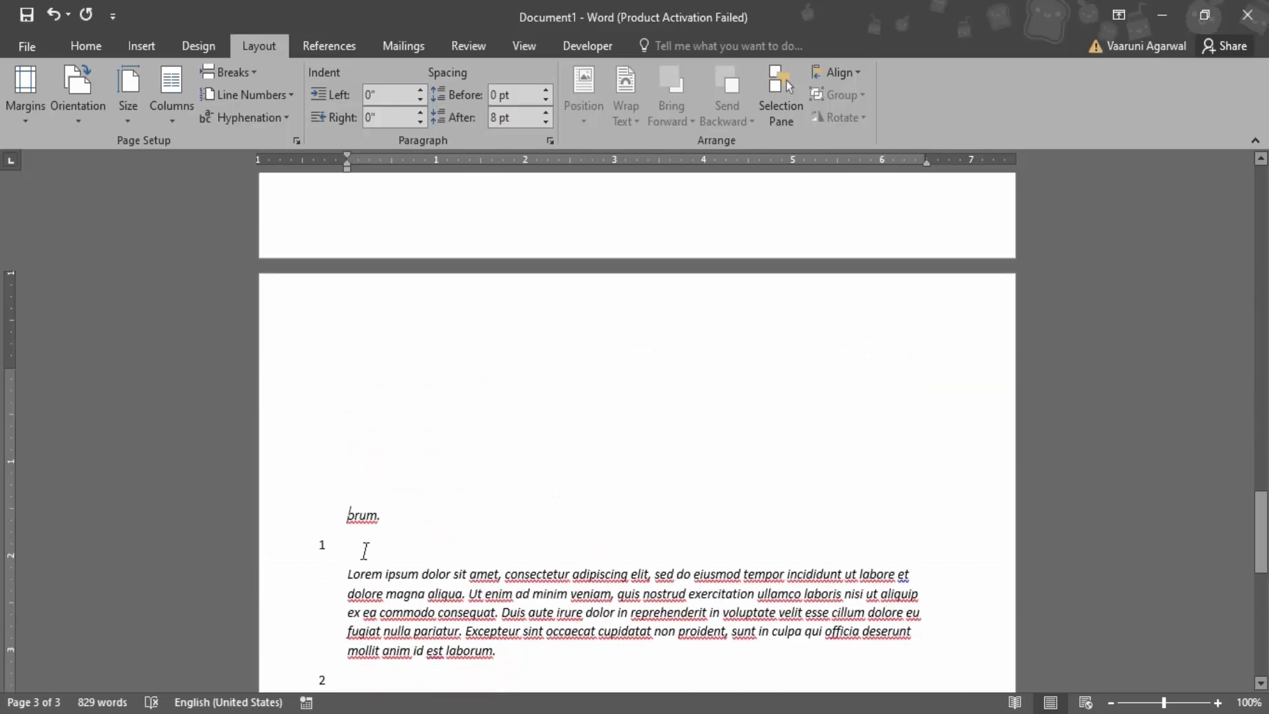
pyautogui.scroll(-5, 345, 415)
pyautogui.scroll(10, 382, 385)
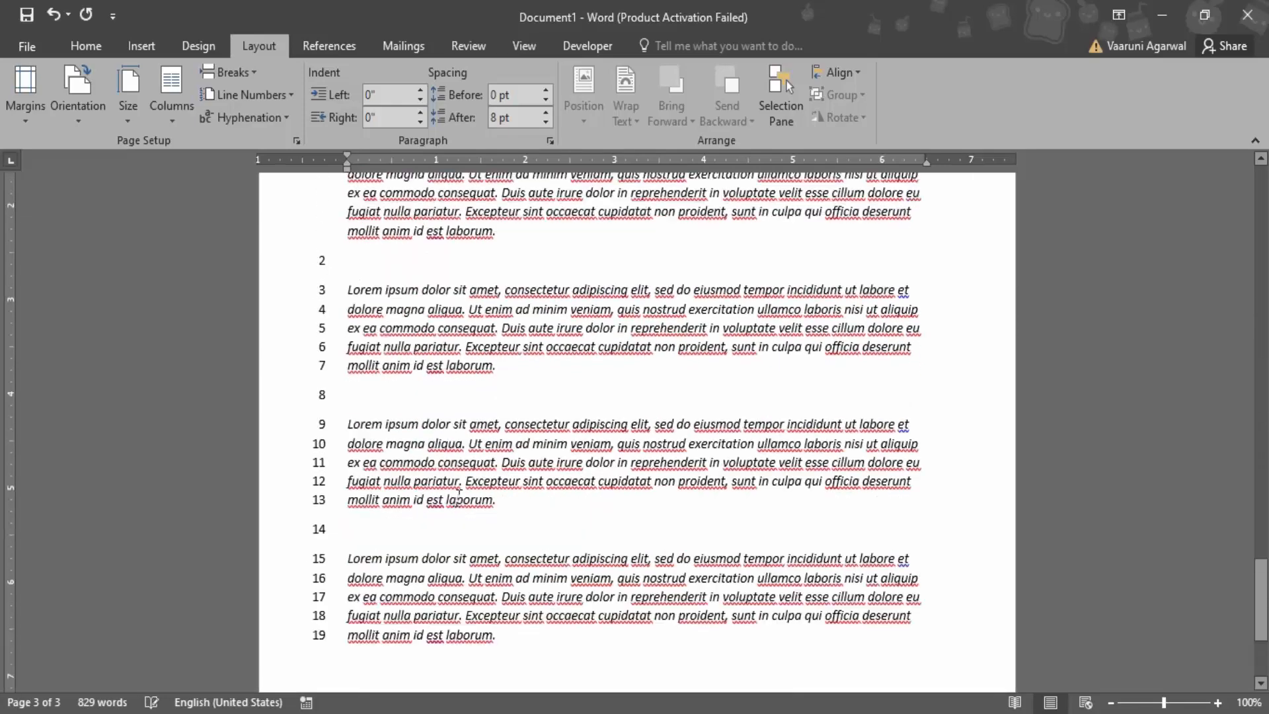
pyautogui.hotkey('ctrl', 'z')
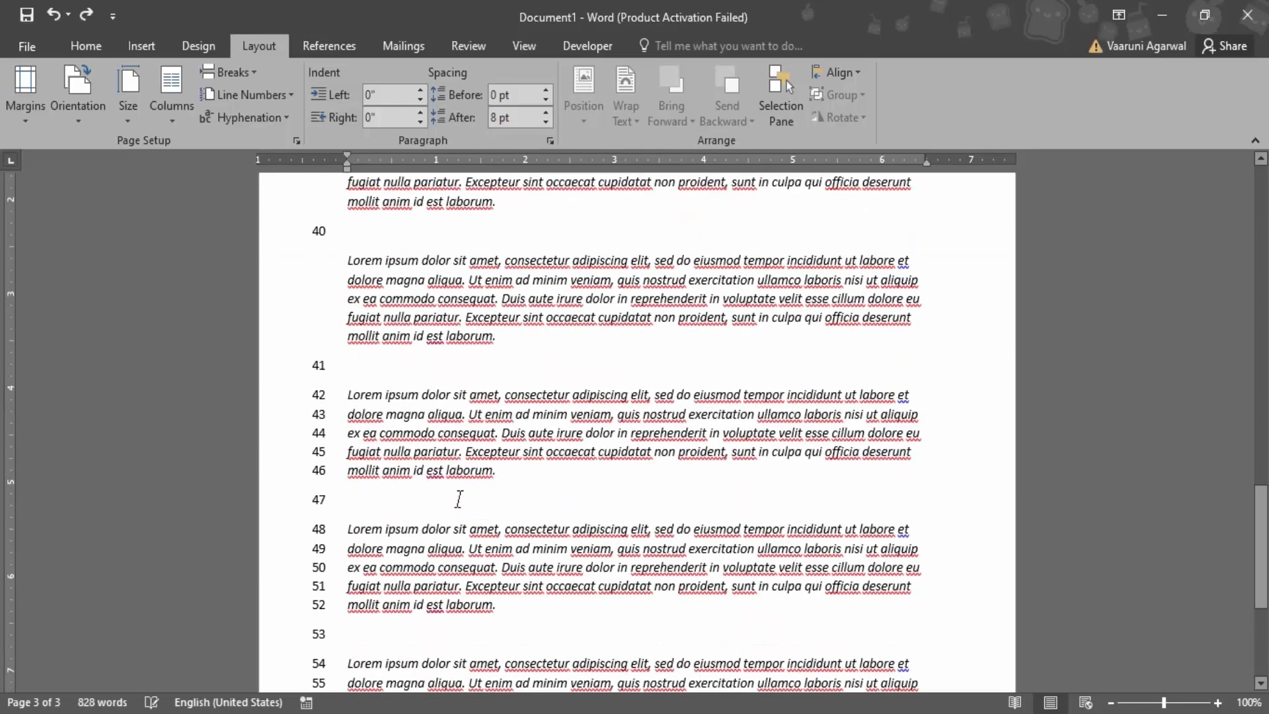
# Set the line numbering to count by 2 for the whole document
pyautogui.scroll(4, 461, 500)
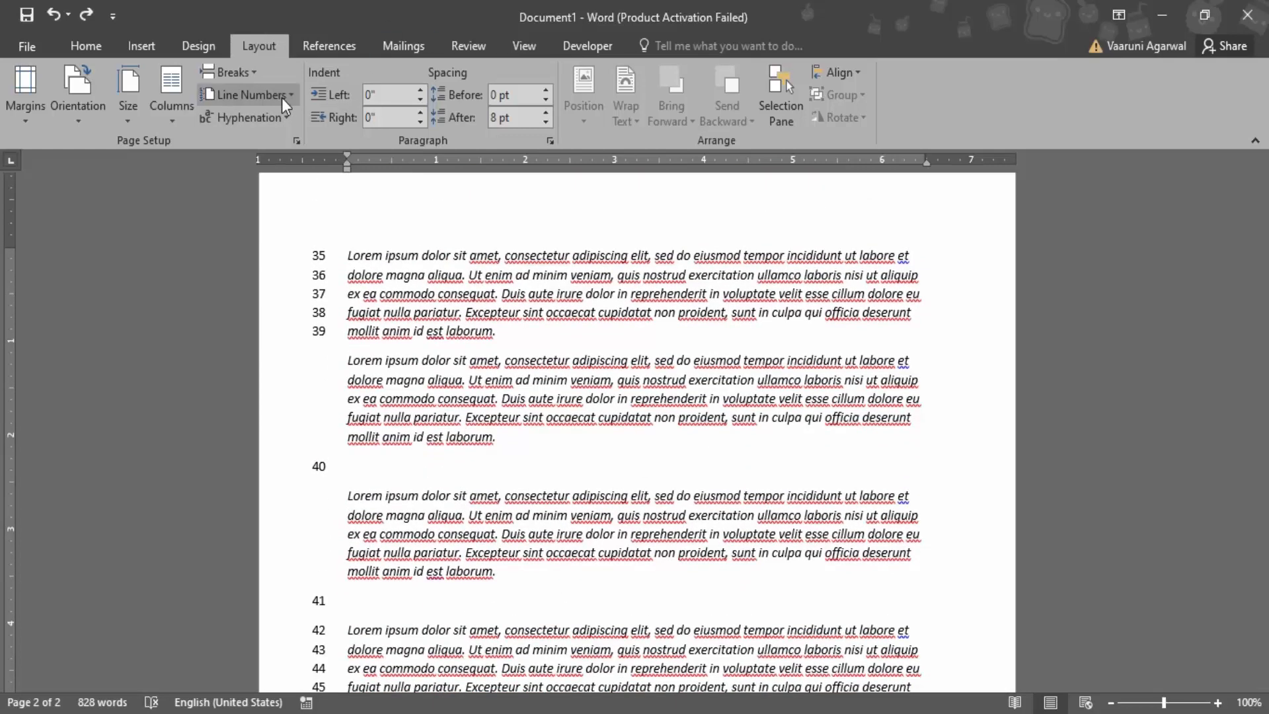
pyautogui.click(281, 97)
pyautogui.click(363, 236)
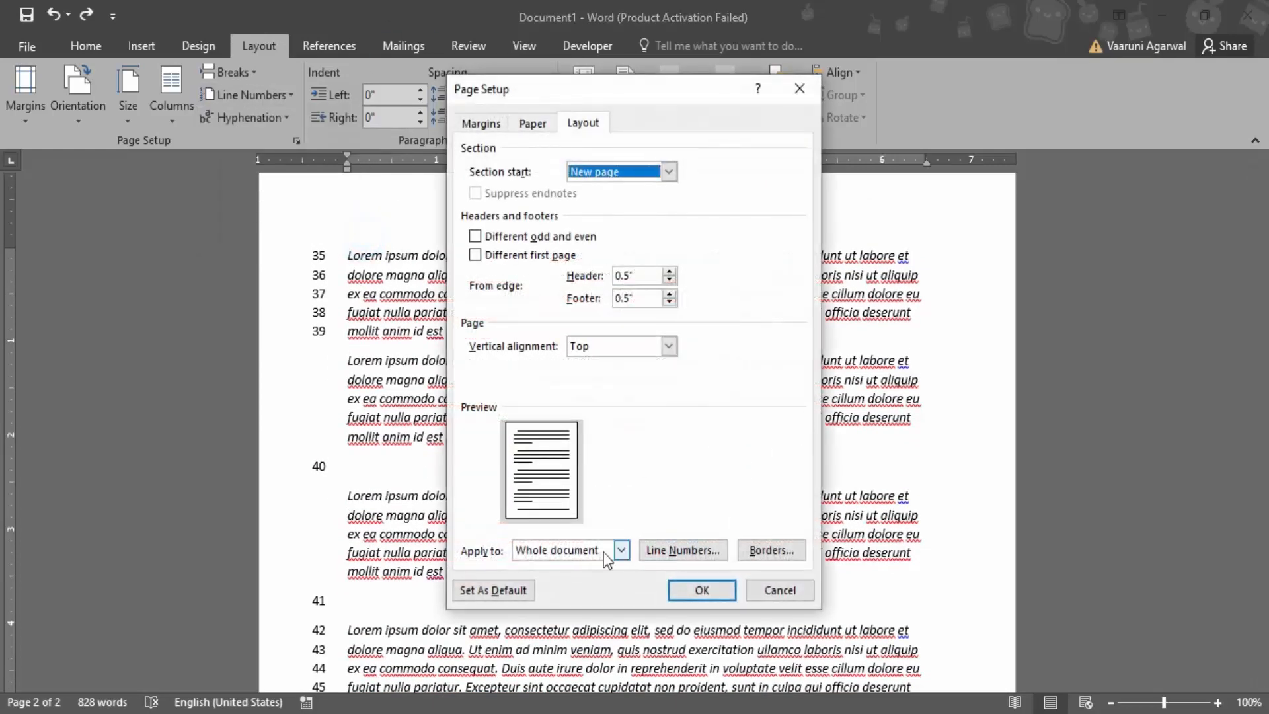
pyautogui.click(670, 554)
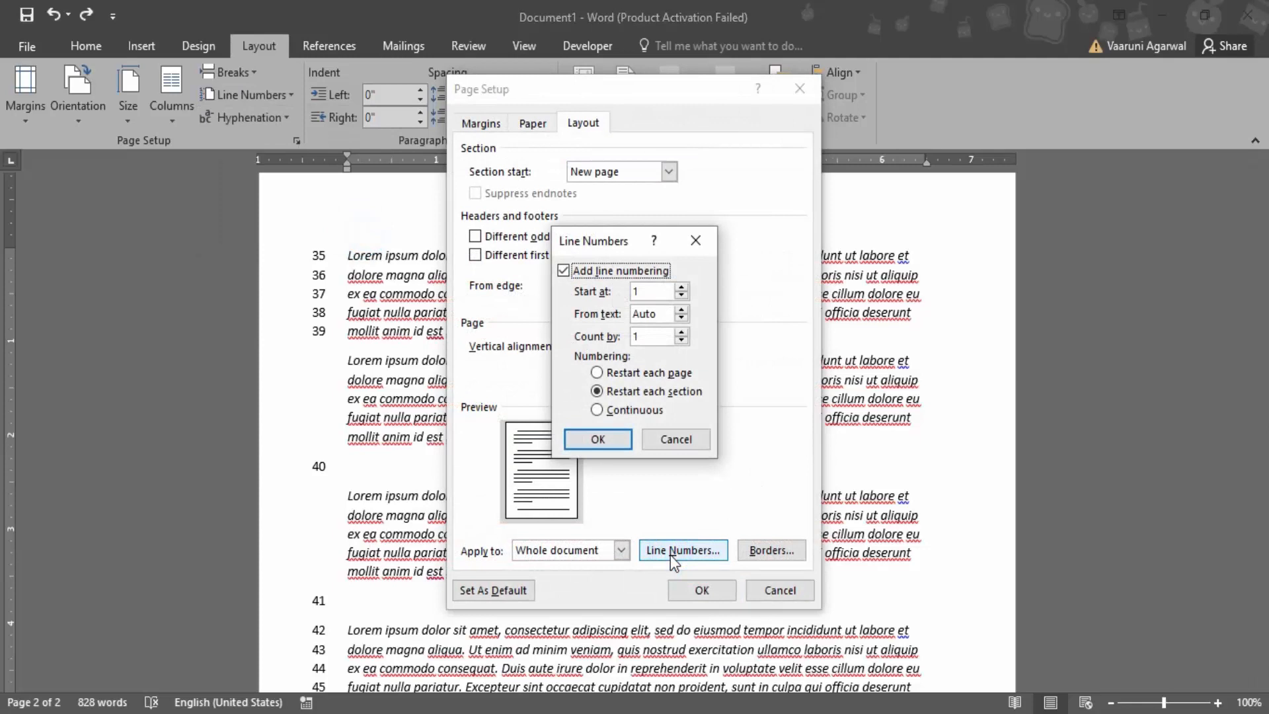
pyautogui.click(682, 318)
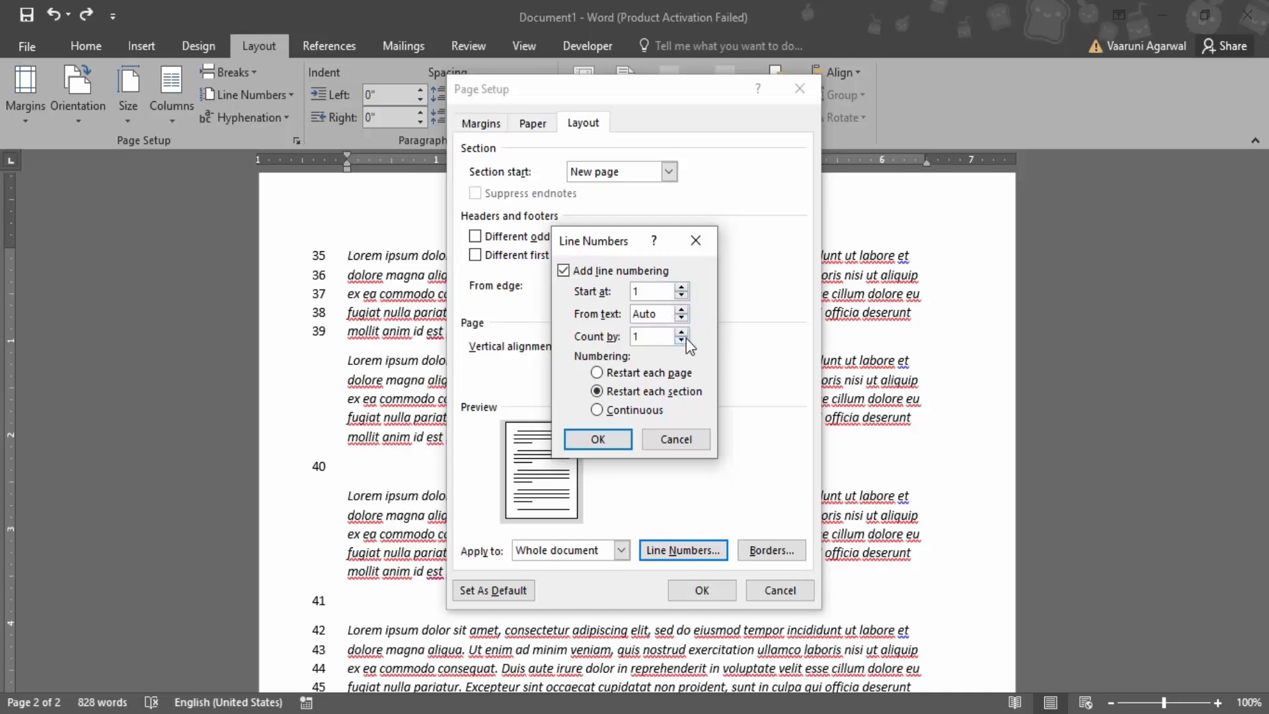
pyautogui.click(682, 332)
pyautogui.click(597, 439)
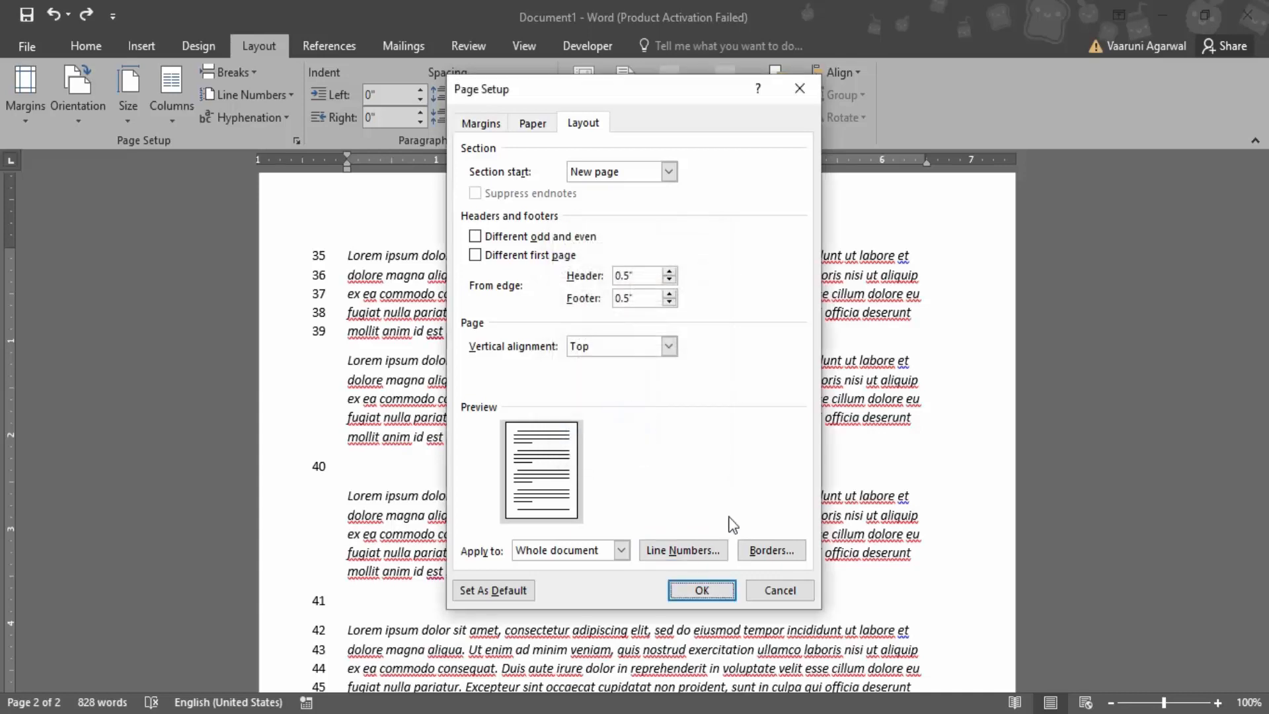
pyautogui.click(714, 590)
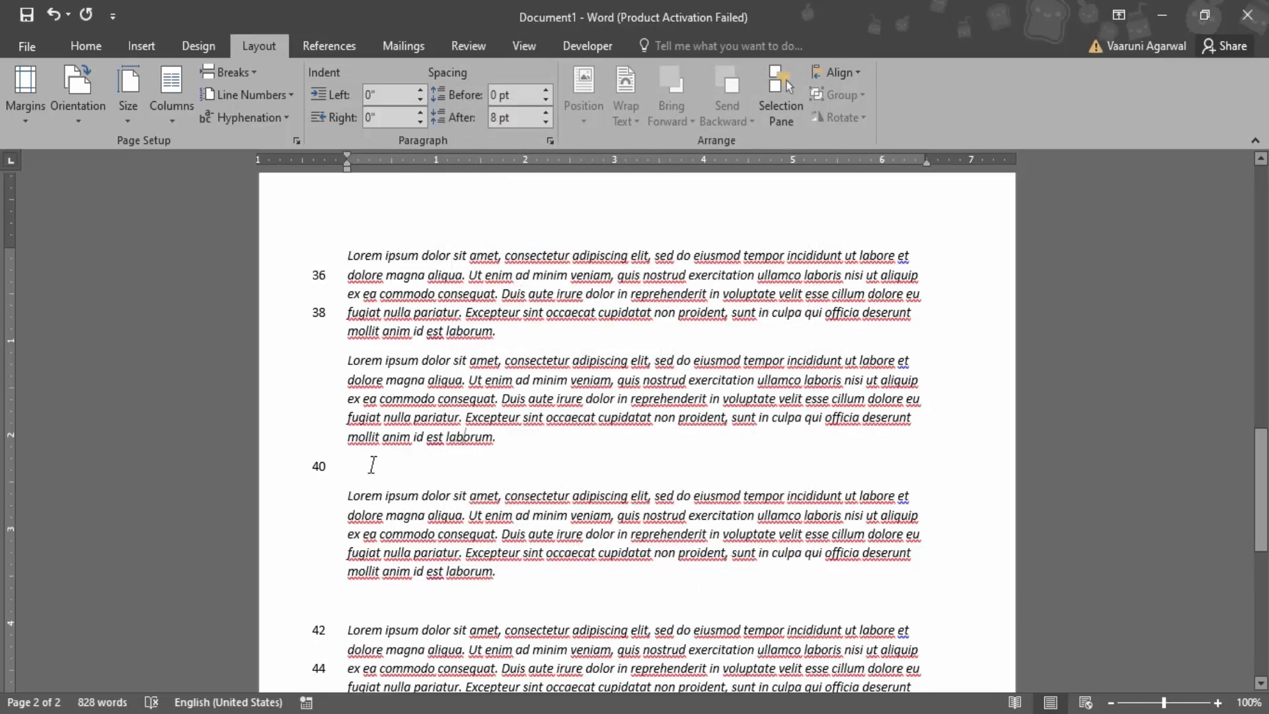
# Start the document's line numbers at 3 with an adjusted distance from the text, and check the numbering
pyautogui.scroll(15, 372, 465)
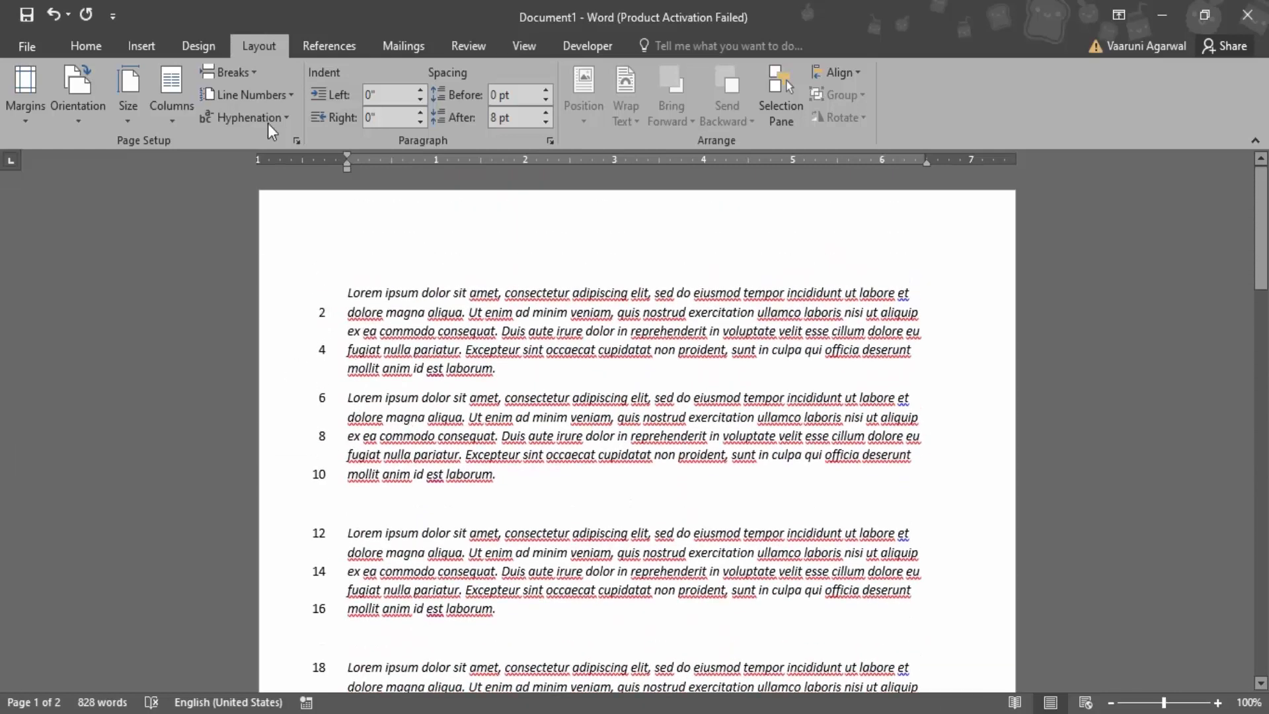
pyautogui.click(263, 97)
pyautogui.click(305, 242)
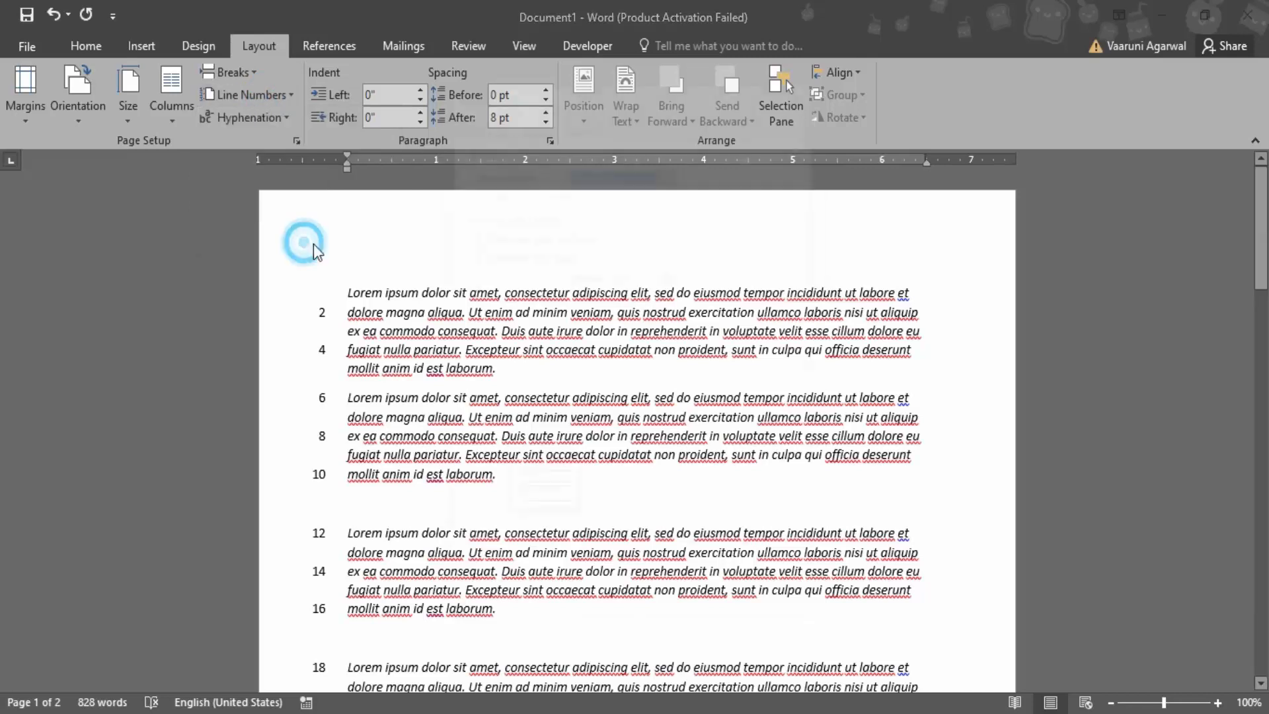
pyautogui.click(687, 550)
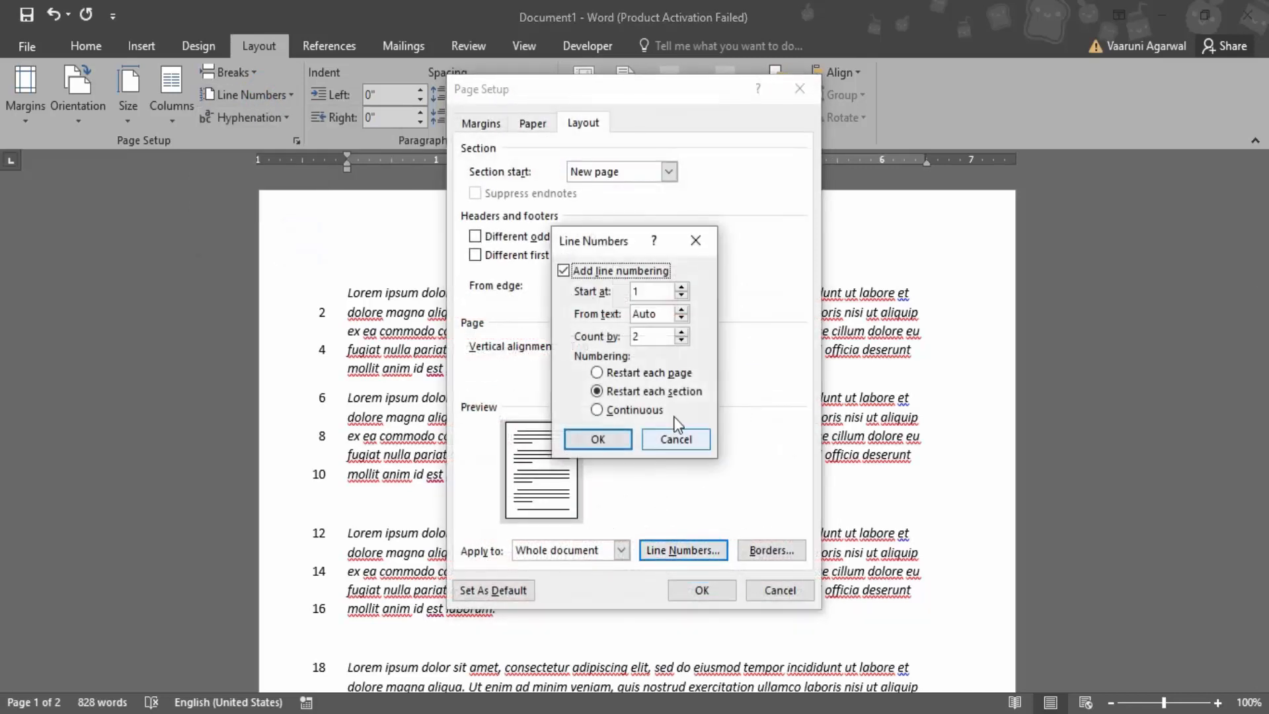
pyautogui.click(682, 288)
pyautogui.click(682, 288)
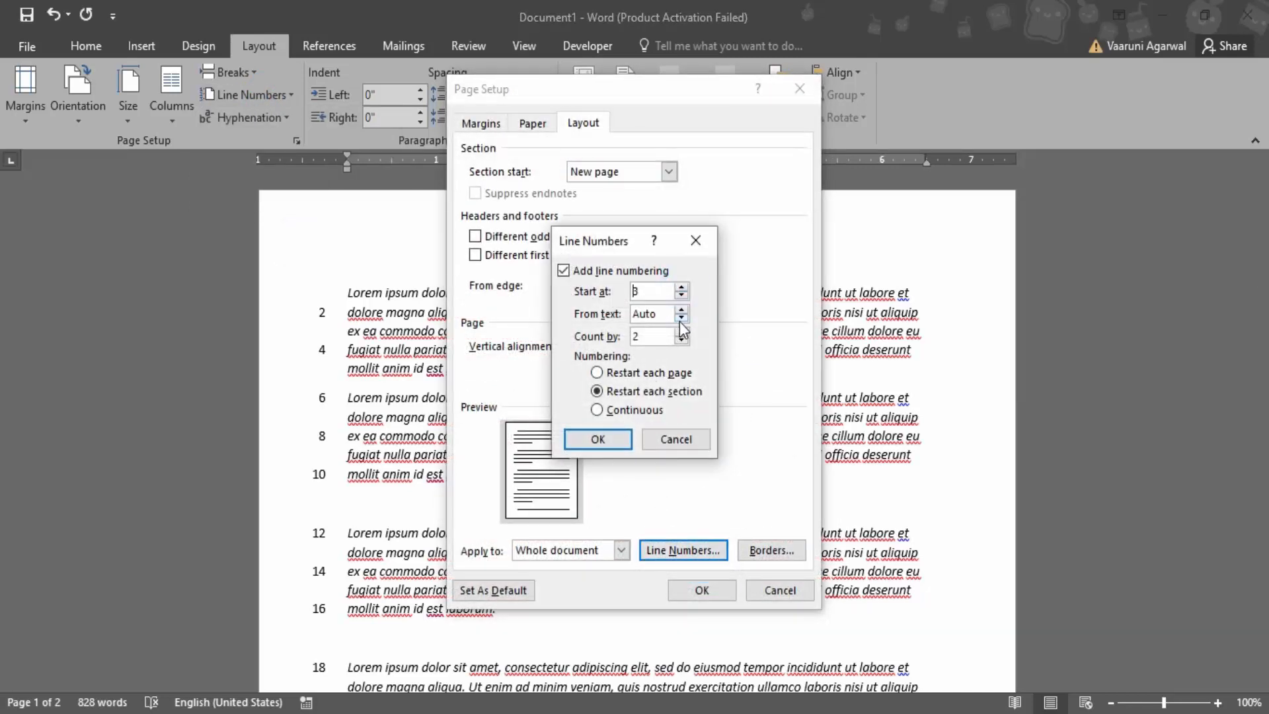
pyautogui.click(681, 309)
pyautogui.moveTo(661, 312); pyautogui.dragTo(619, 310)
pyautogui.click(616, 440)
pyautogui.click(681, 589)
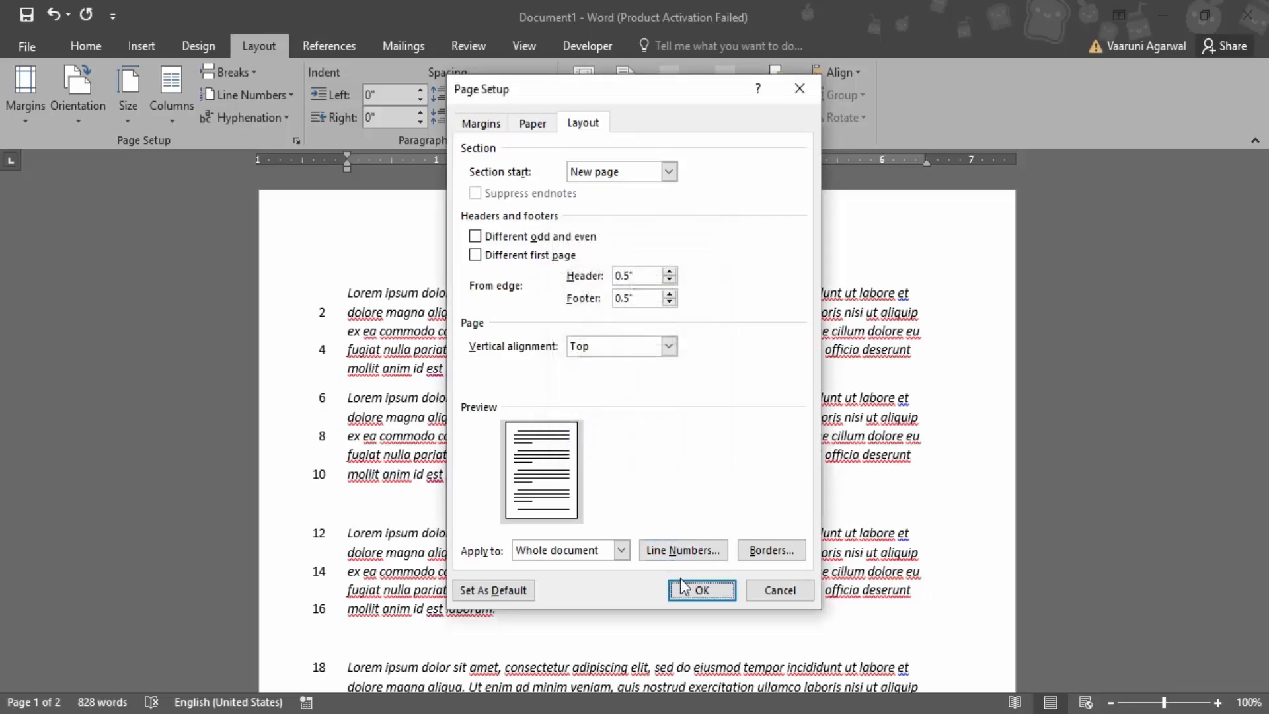
pyautogui.scroll(-10, 674, 573)
pyautogui.scroll(10, 671, 561)
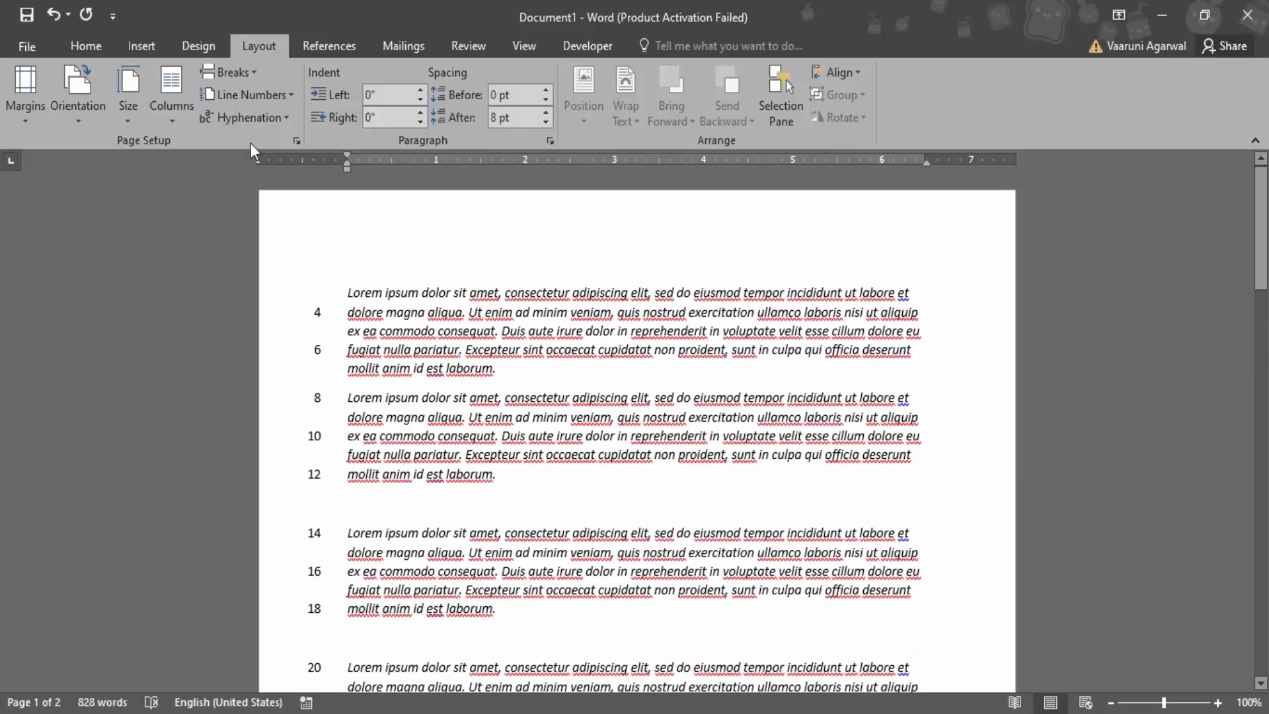
# Try right alignment and justification on the second paragraph of page two
pyautogui.click(86, 45)
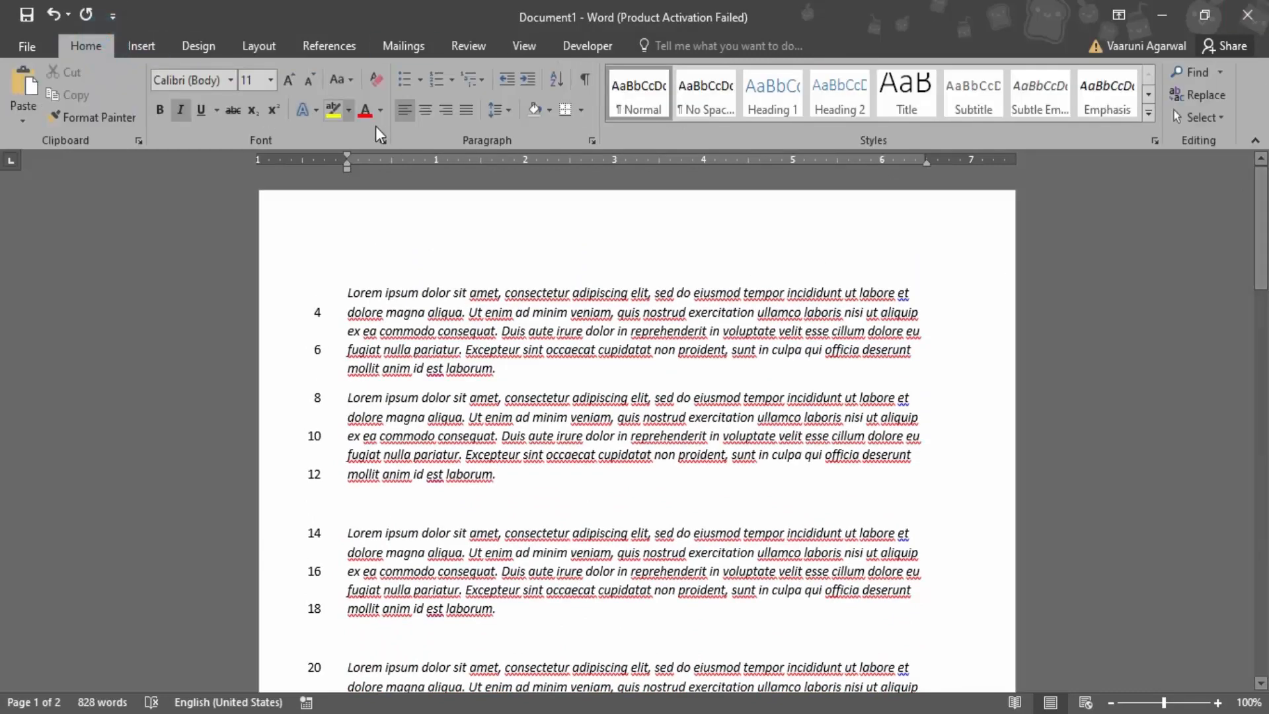
pyautogui.click(447, 112)
pyautogui.scroll(10, 584, 351)
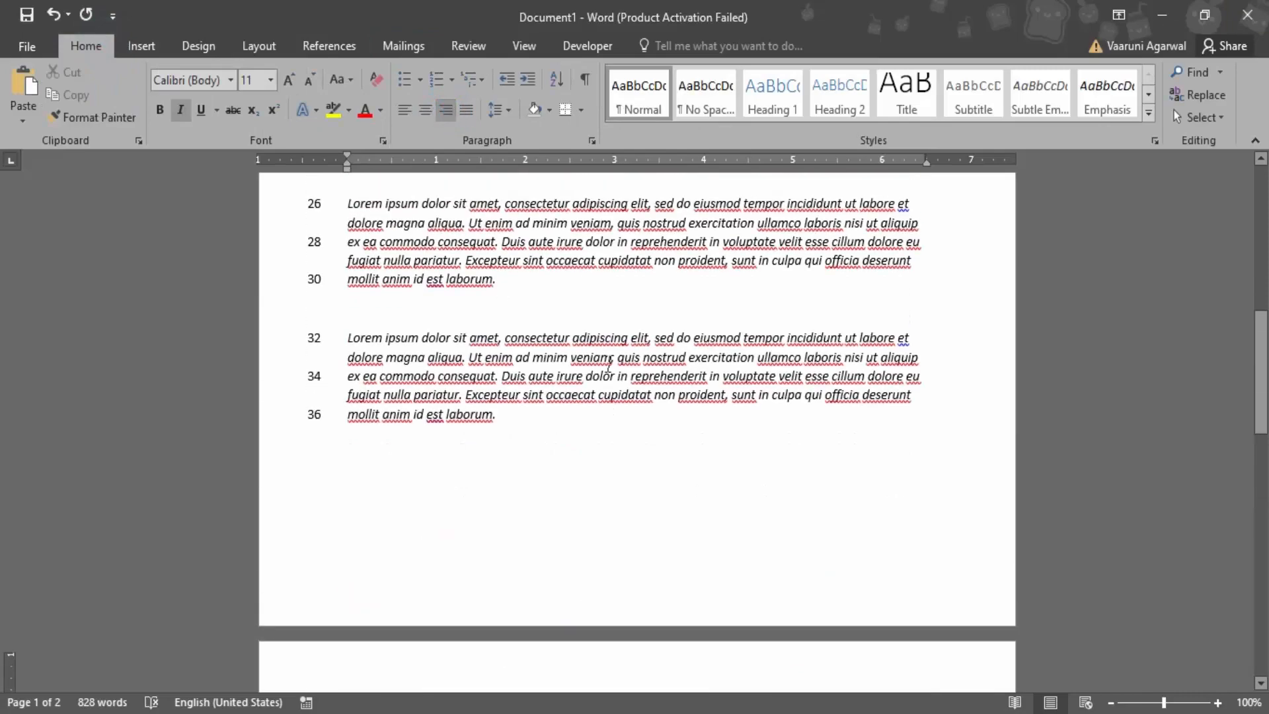
pyautogui.scroll(-6, 610, 365)
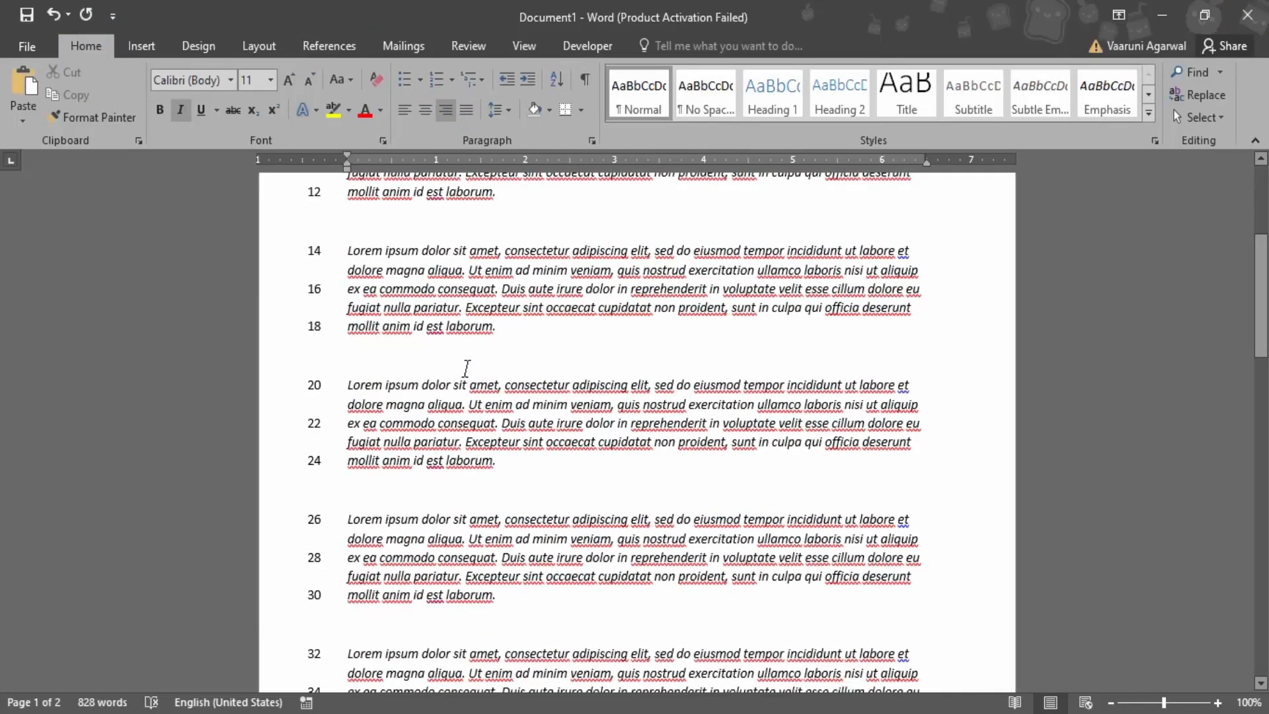
pyautogui.scroll(1, 471, 339)
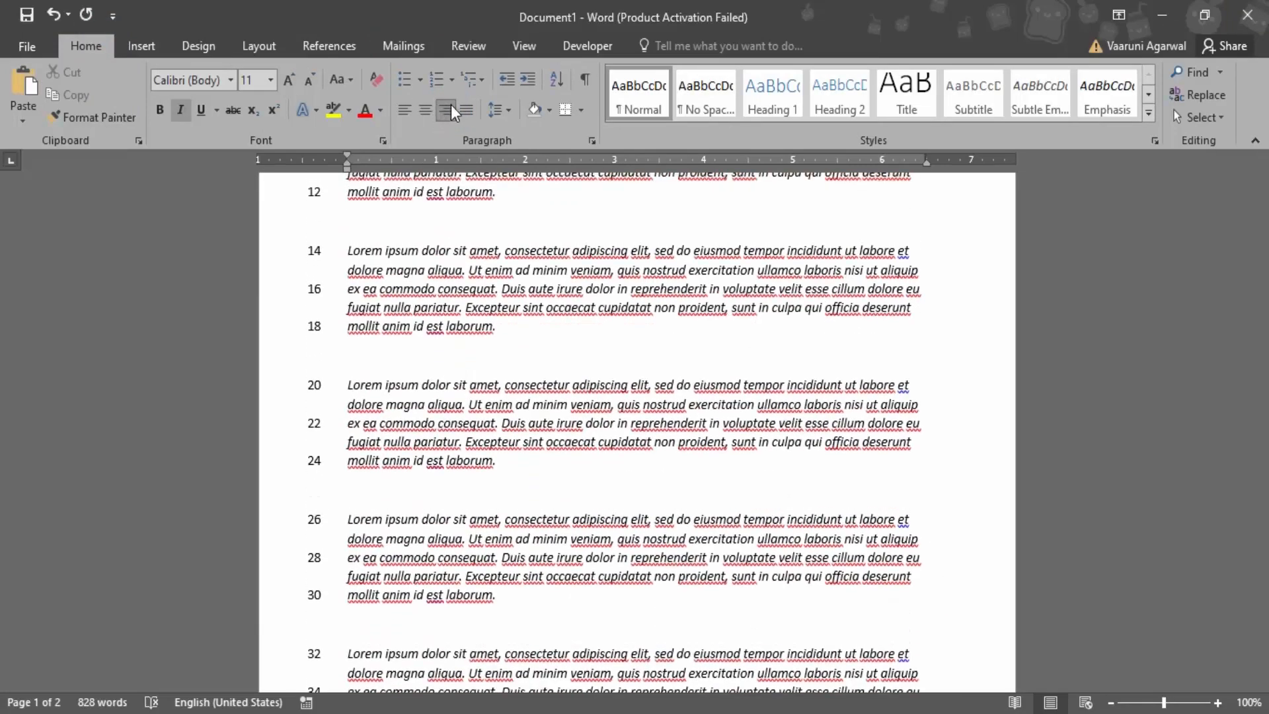
pyautogui.click(467, 110)
pyautogui.scroll(-3, 456, 212)
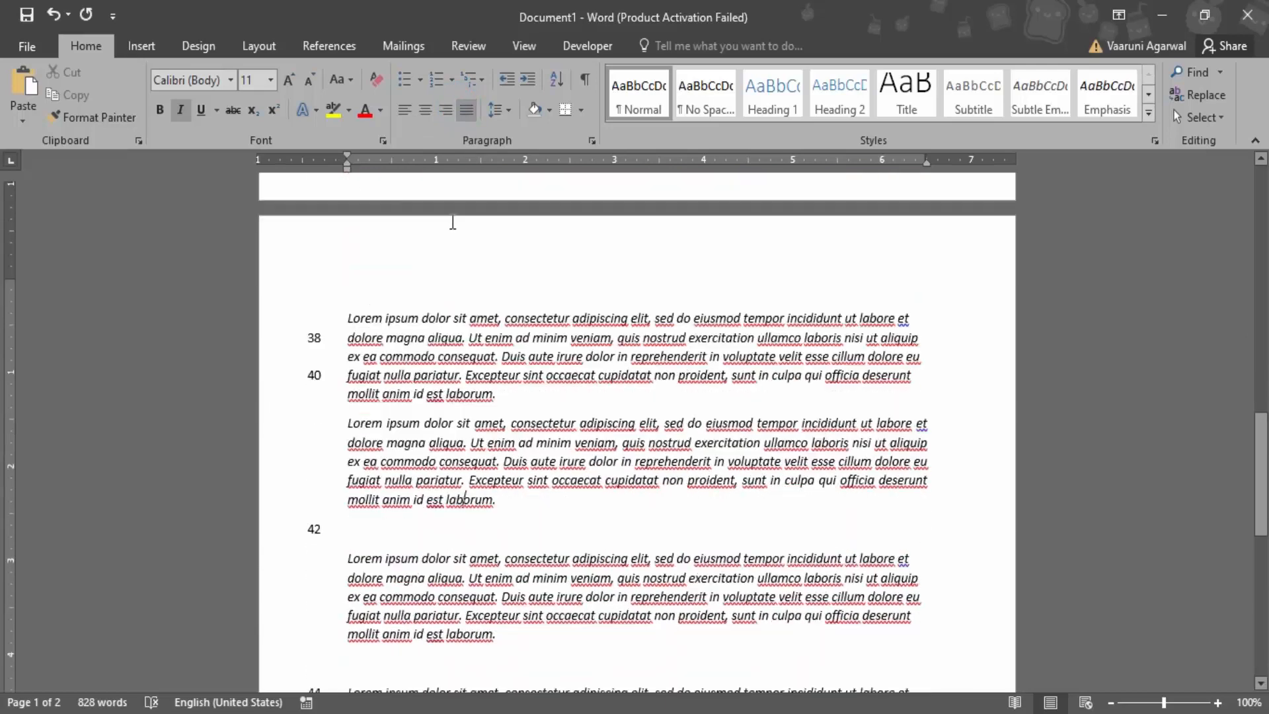
# Right-align the second paragraph on page two, review the page, and return the paragraph to left alignment
pyautogui.click(445, 110)
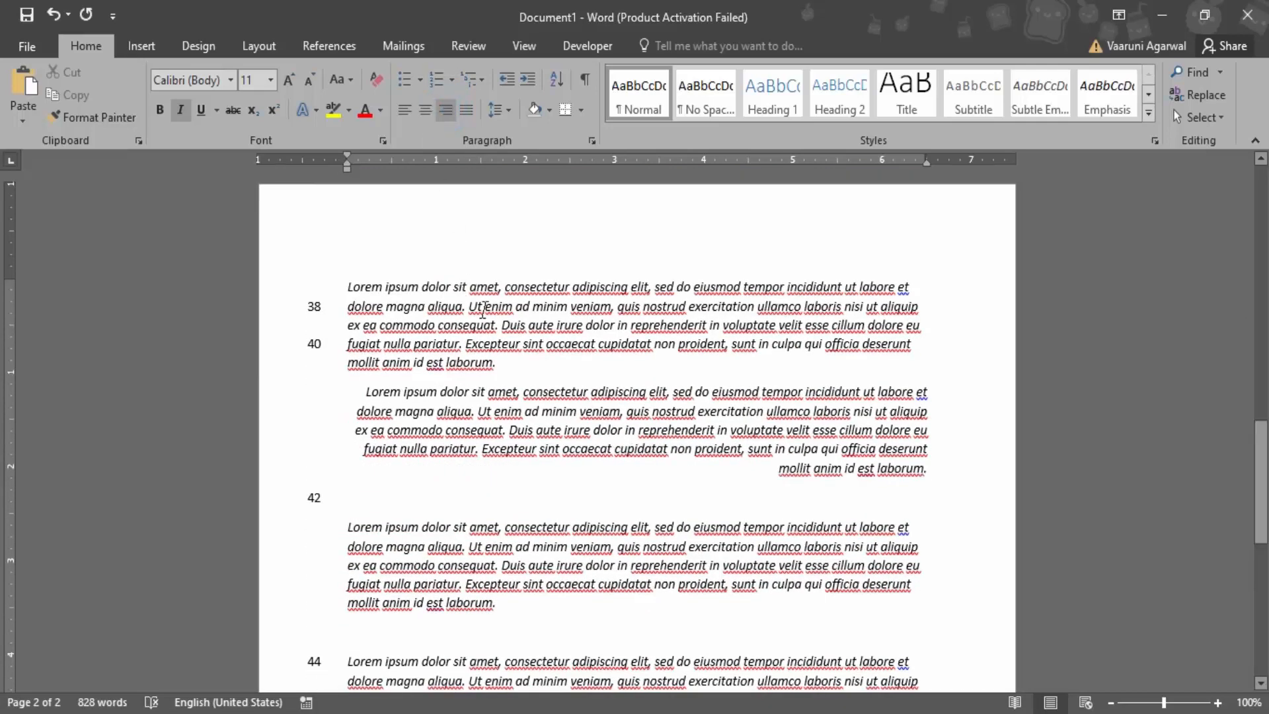
pyautogui.scroll(-2, 874, 402)
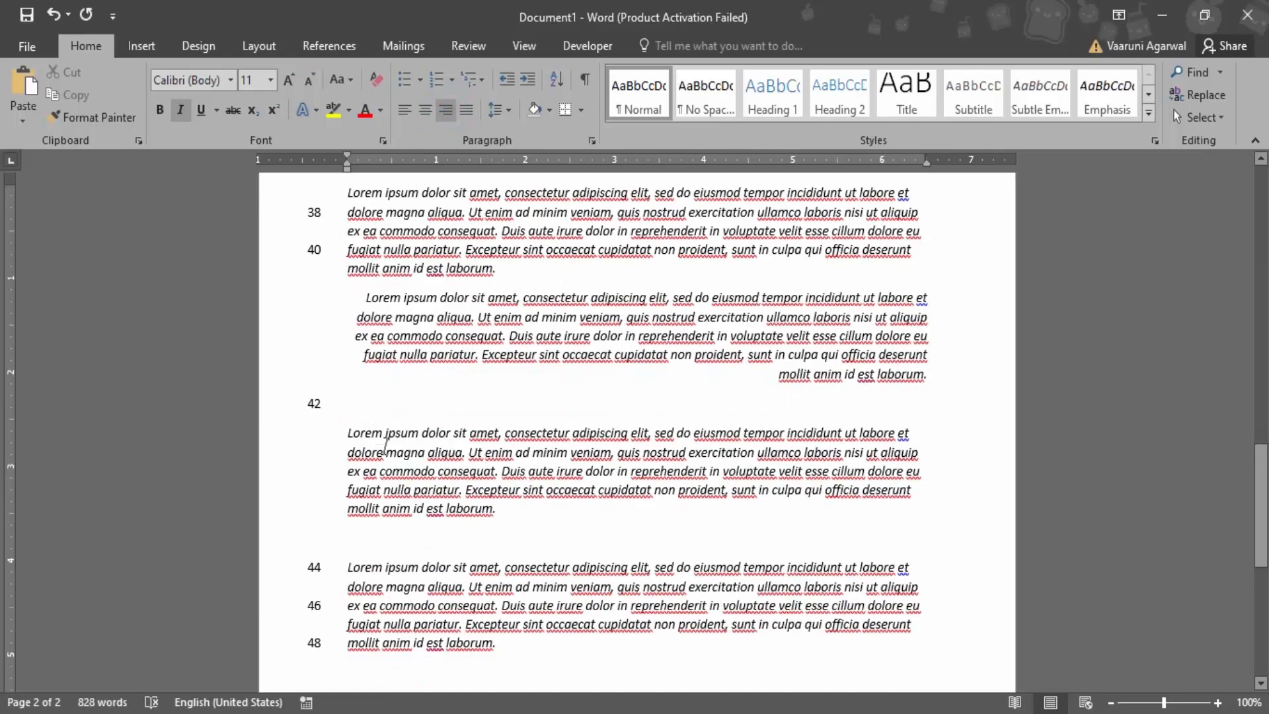
pyautogui.scroll(-5, 375, 455)
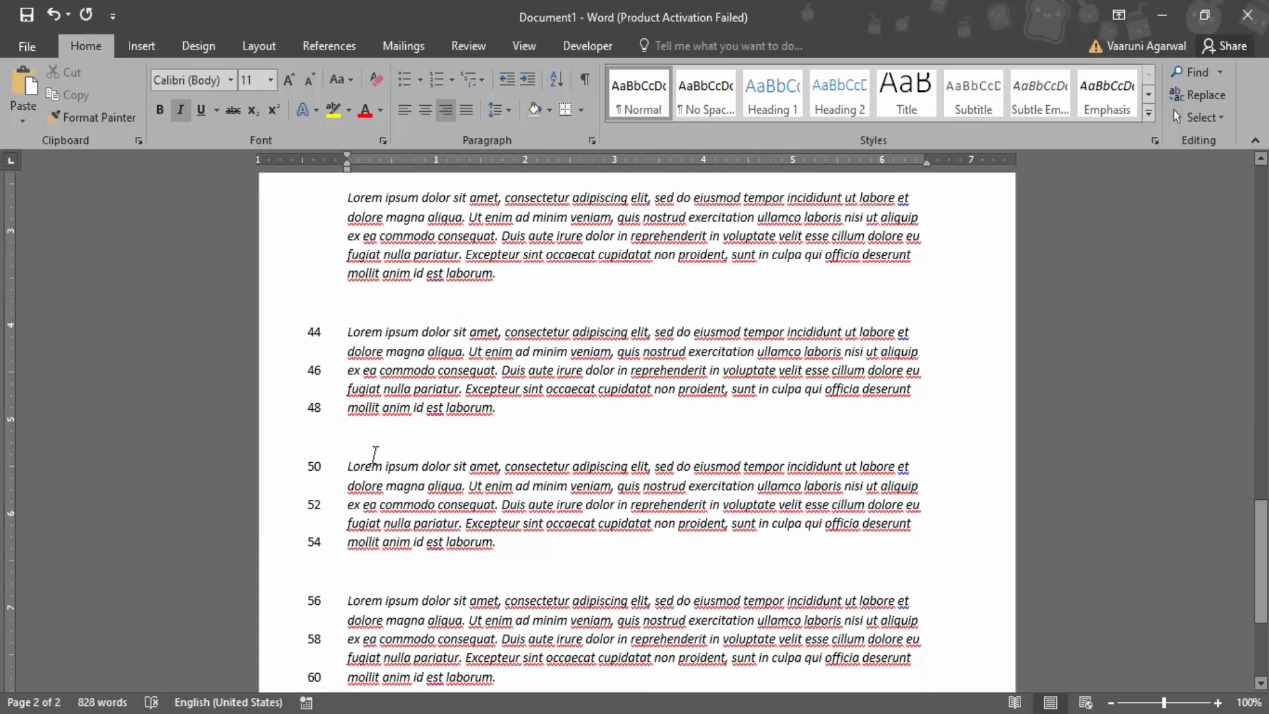
pyautogui.scroll(10, 375, 455)
pyautogui.click(403, 110)
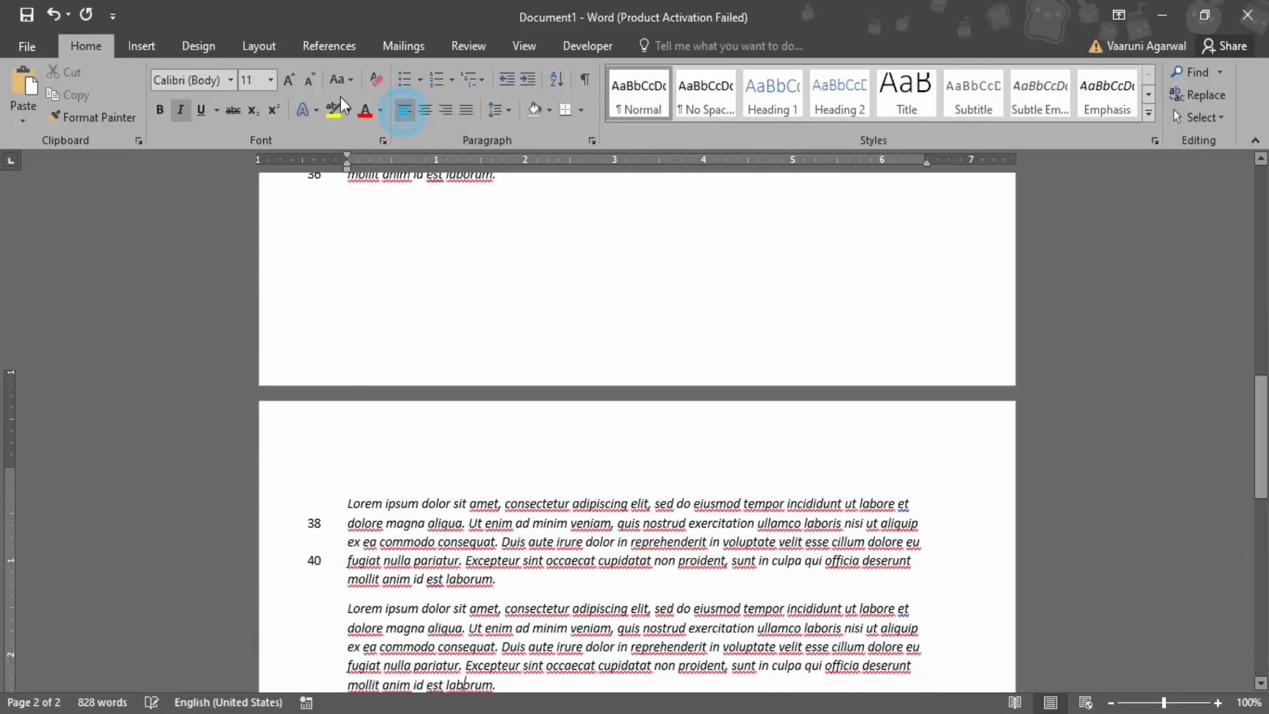
# Set the line numbers' distance from the text to Auto in the line numbering options
pyautogui.click(247, 45)
pyautogui.click(274, 114)
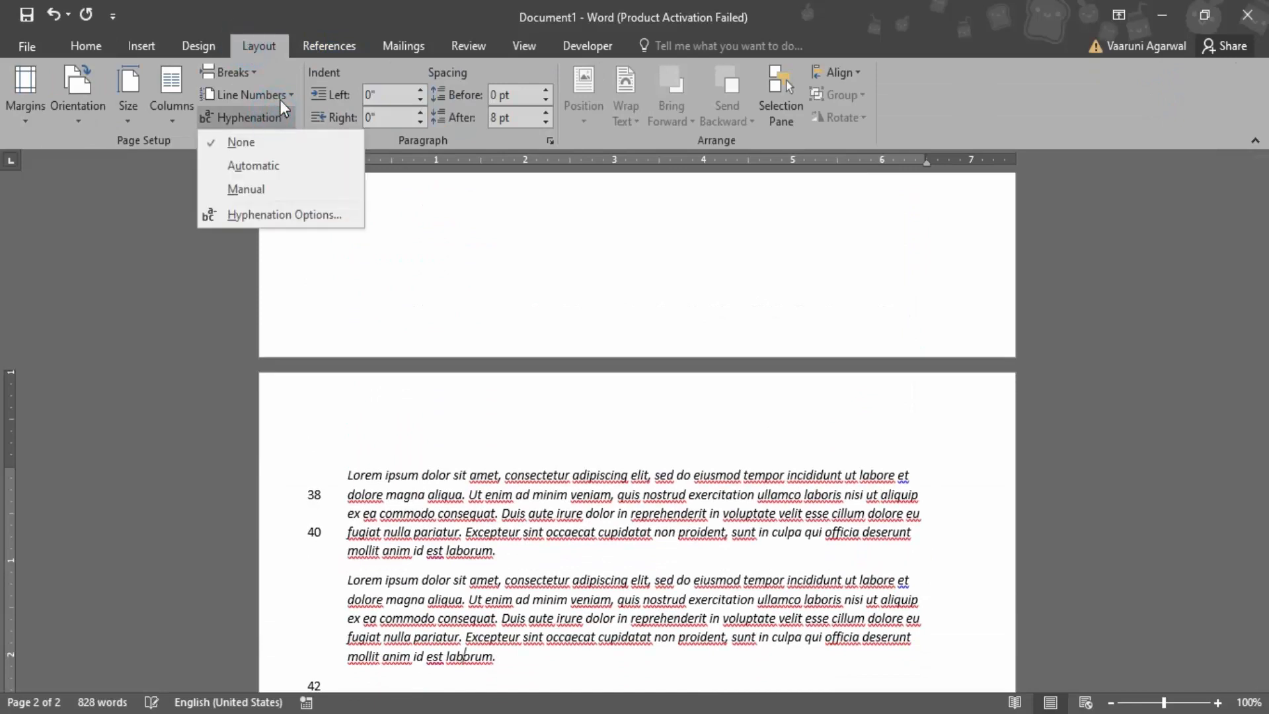
pyautogui.click(280, 96)
pyautogui.click(292, 238)
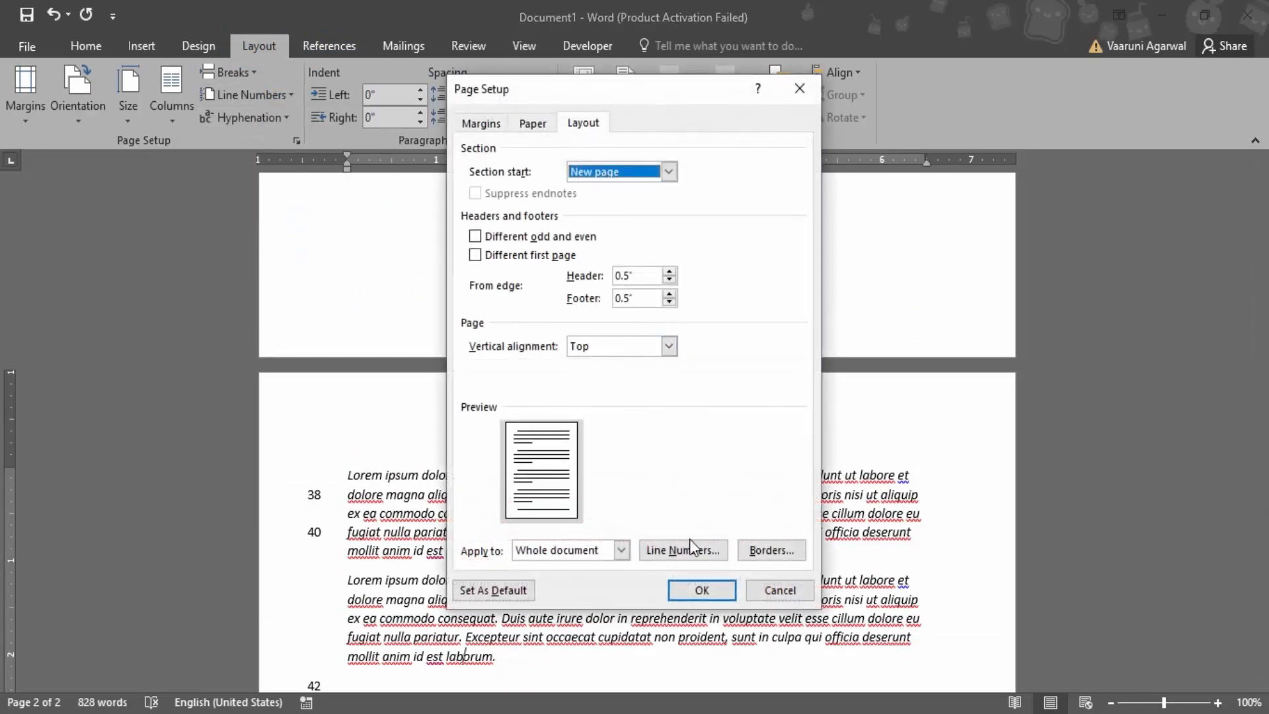
pyautogui.click(689, 541)
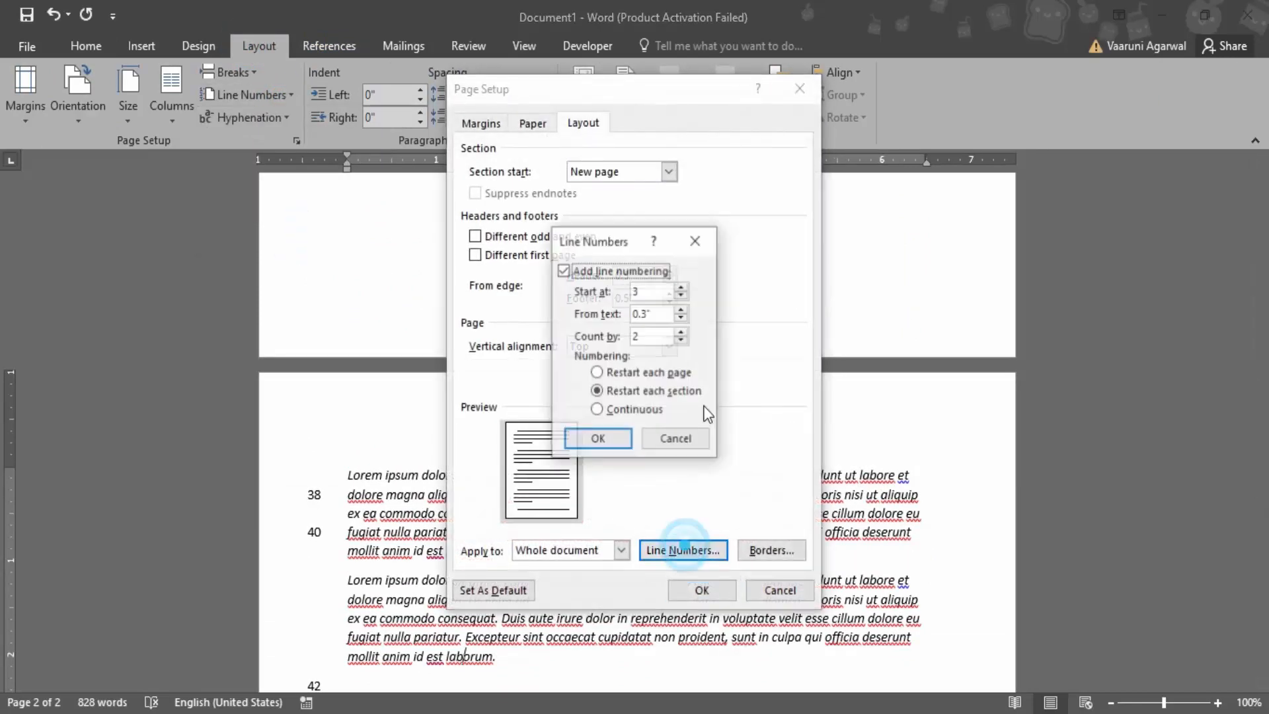
pyautogui.click(681, 311)
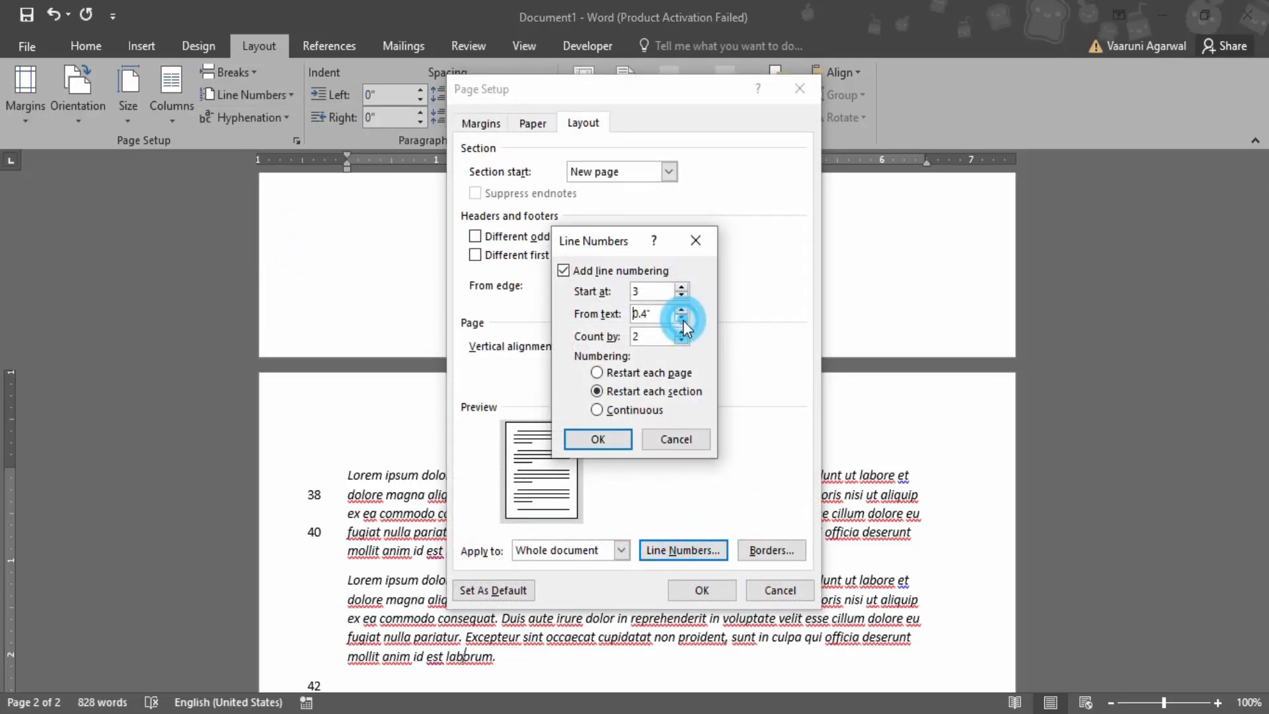
pyautogui.click(682, 319)
pyautogui.click(682, 319)
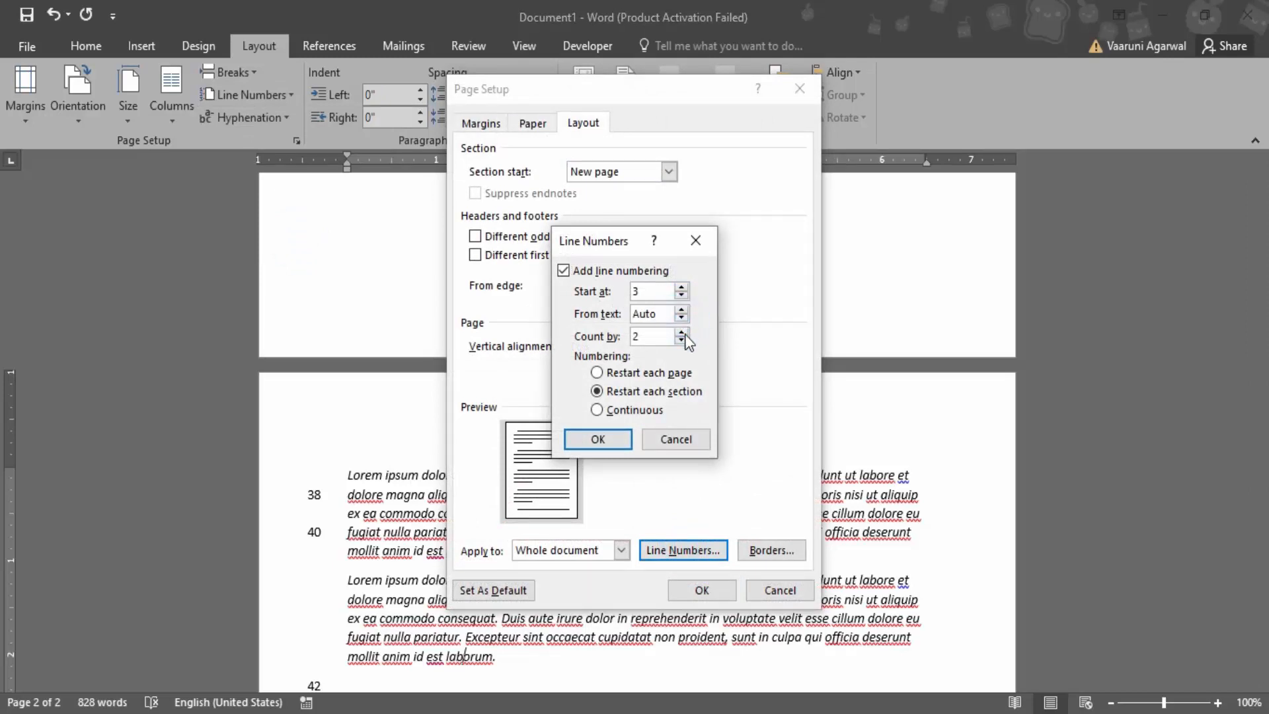
# Start the line numbers at 8, apply it to the whole document, and check the numbering on page one
pyautogui.click(682, 288)
pyautogui.click(682, 287)
pyautogui.click(681, 288)
pyautogui.click(682, 287)
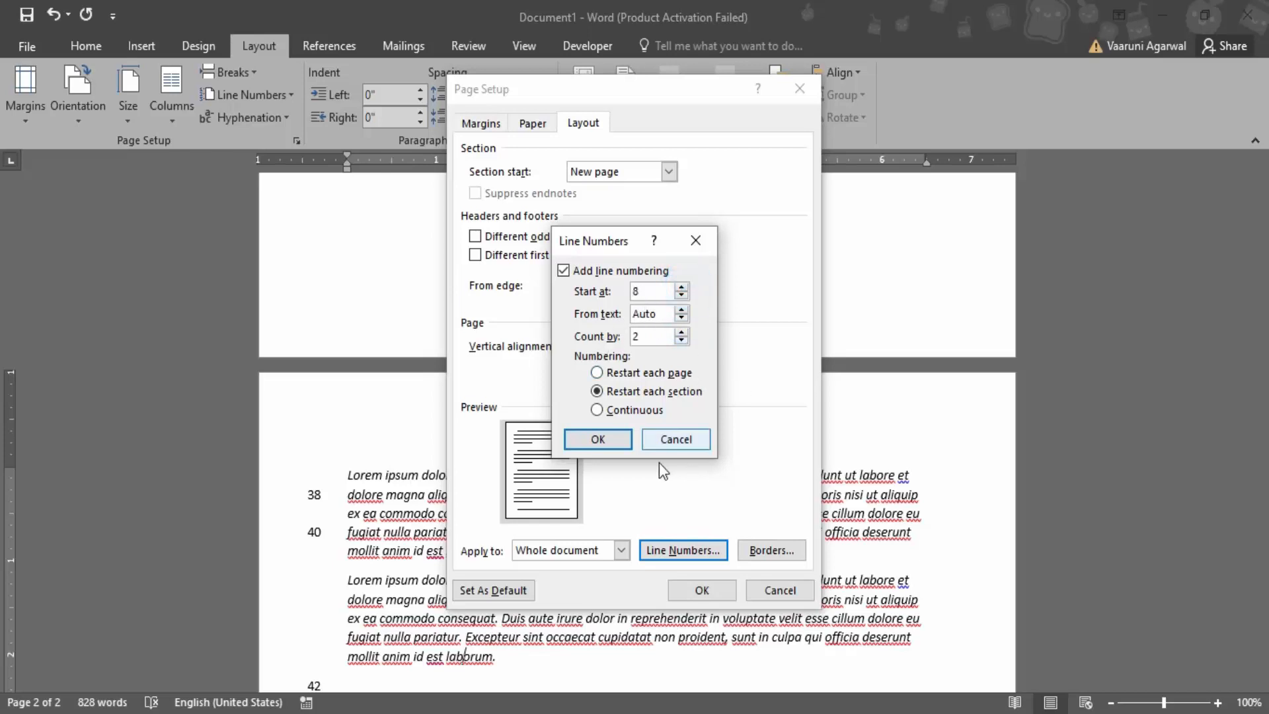
pyautogui.click(598, 440)
pyautogui.click(696, 596)
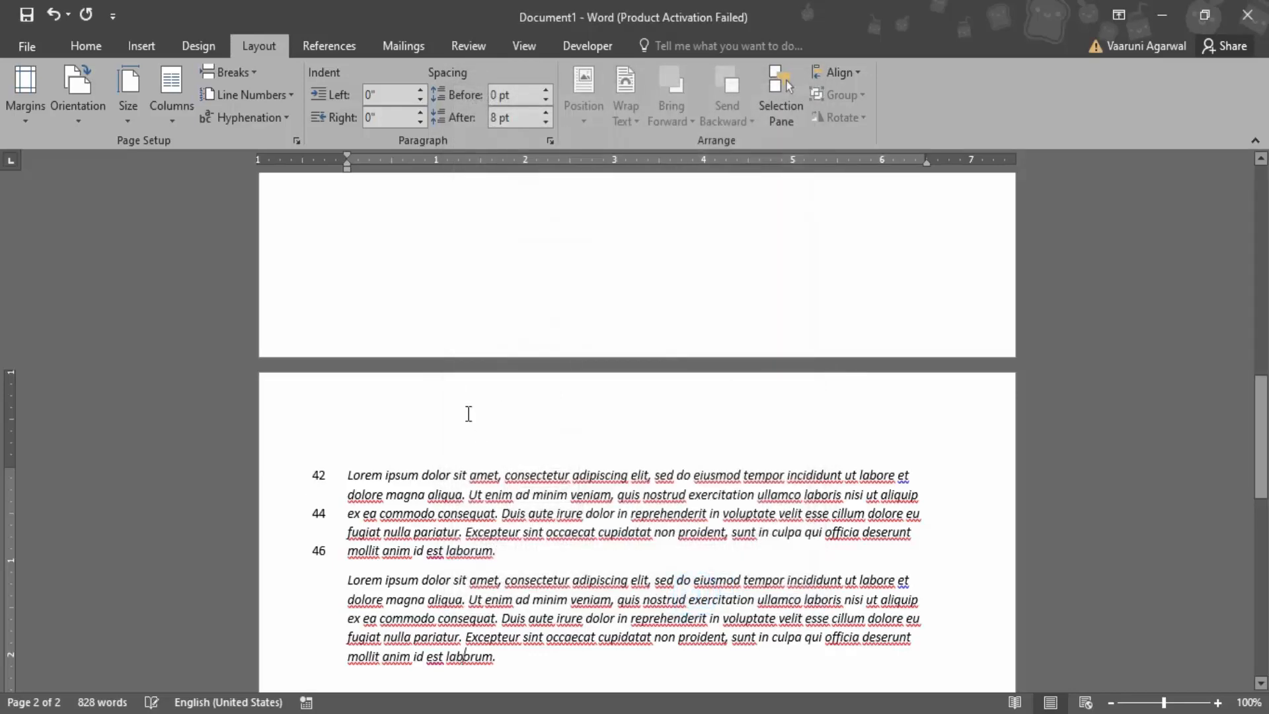
pyautogui.scroll(15, 546, 414)
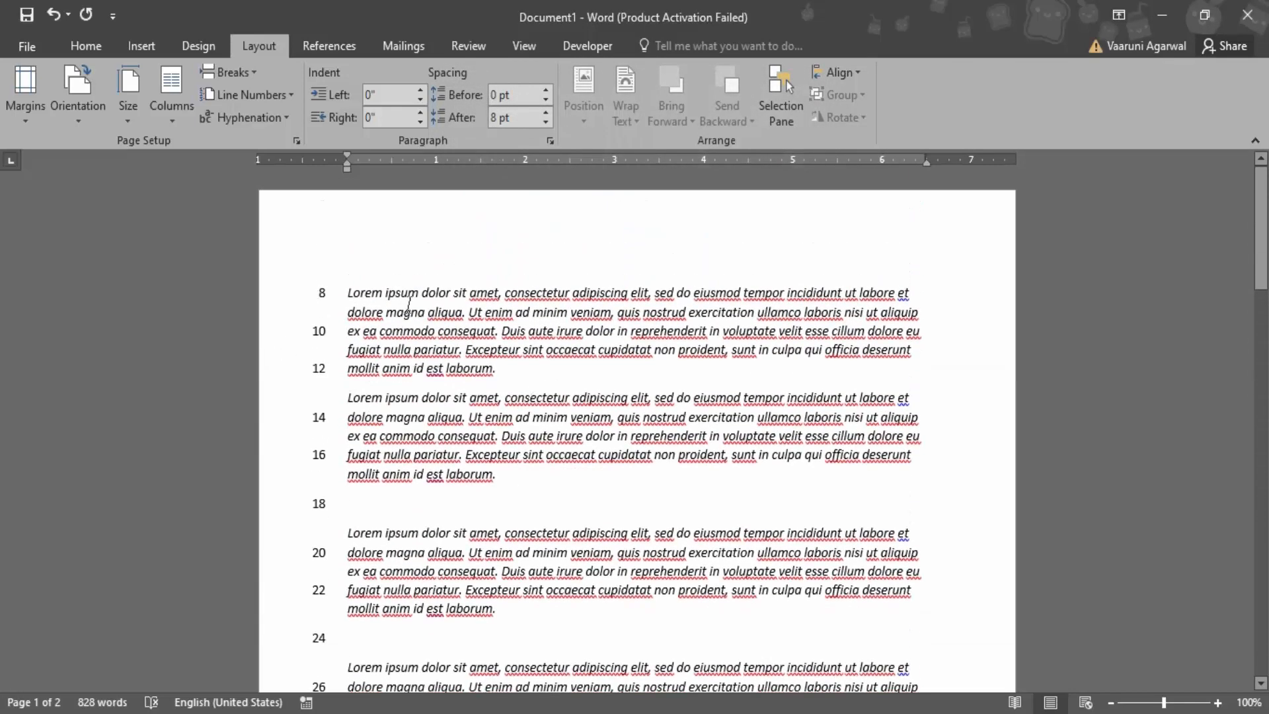
# Add a ½ pt dashed box page border to the whole document and check it on both pages
pyautogui.click(271, 95)
pyautogui.click(291, 238)
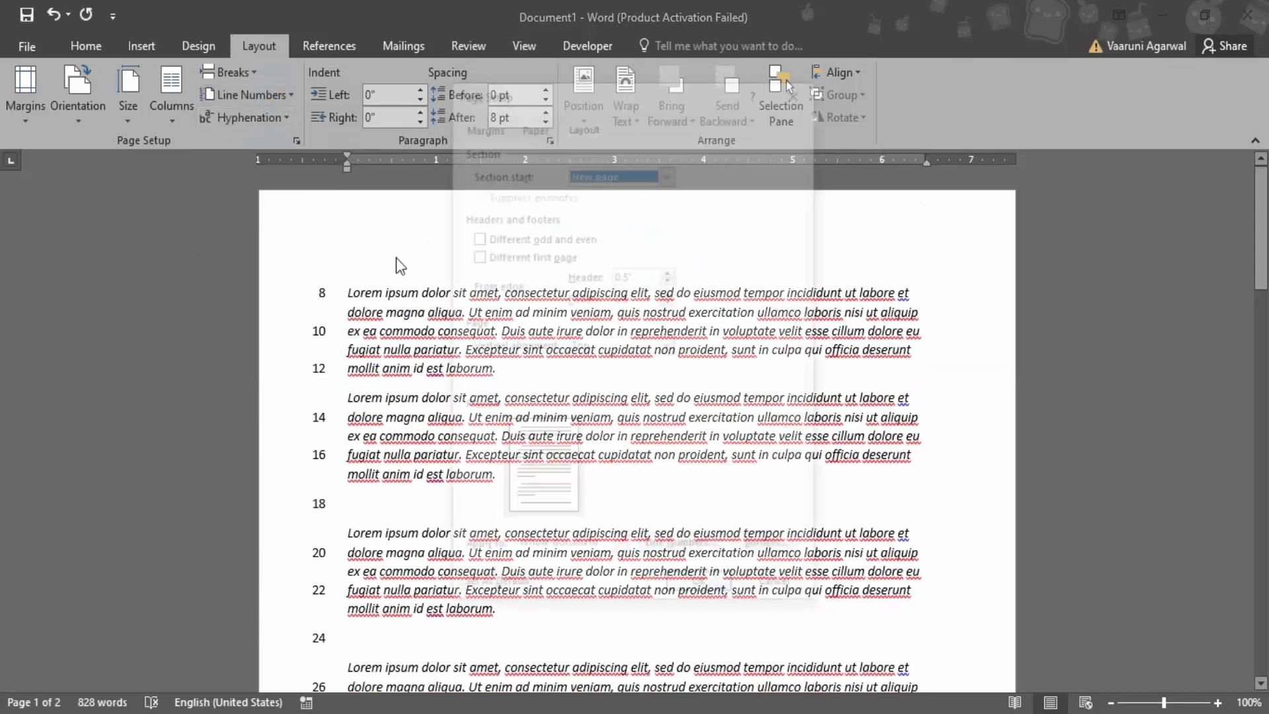
pyautogui.click(768, 546)
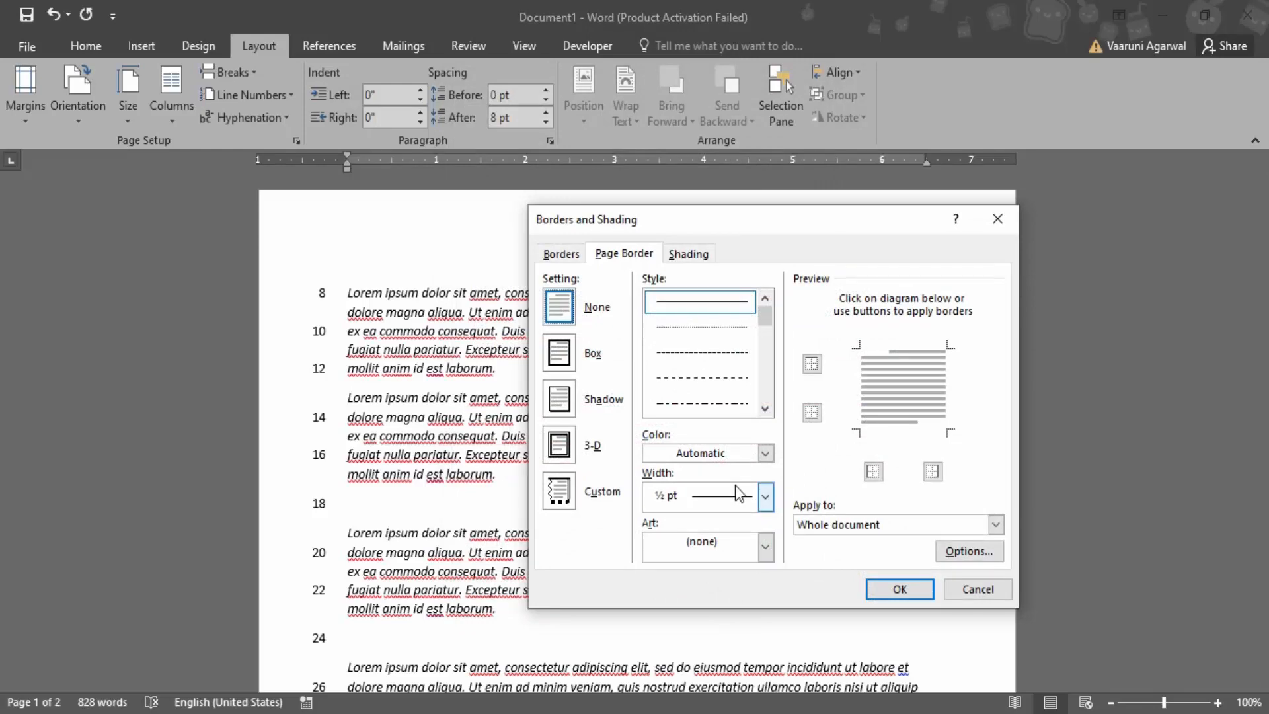
pyautogui.click(557, 359)
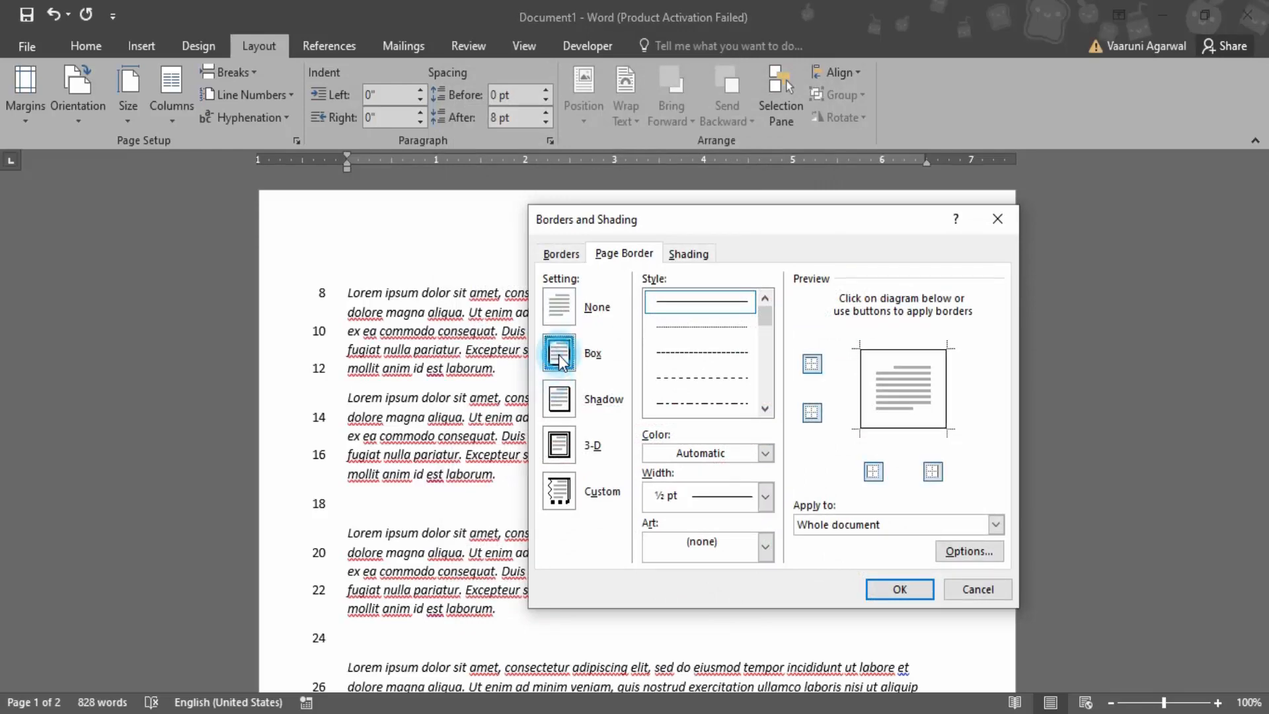
pyautogui.click(714, 357)
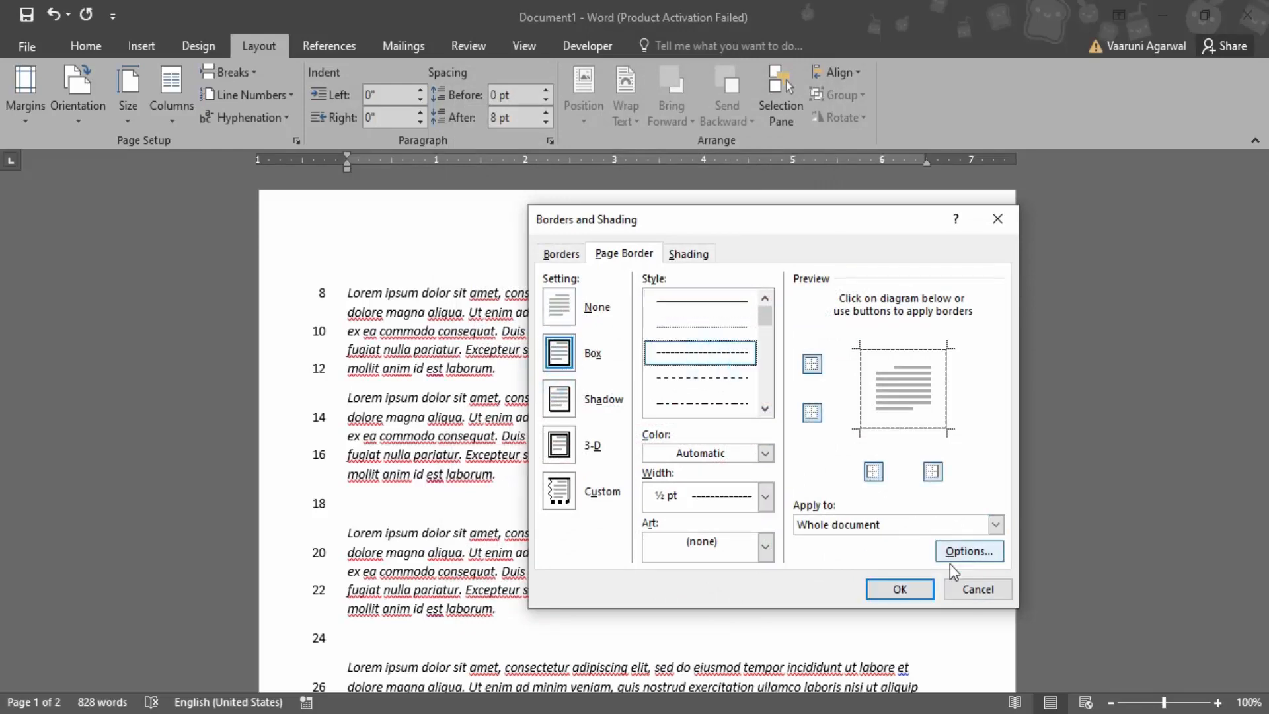
pyautogui.click(899, 589)
pyautogui.scroll(-10, 691, 505)
pyautogui.scroll(10, 690, 505)
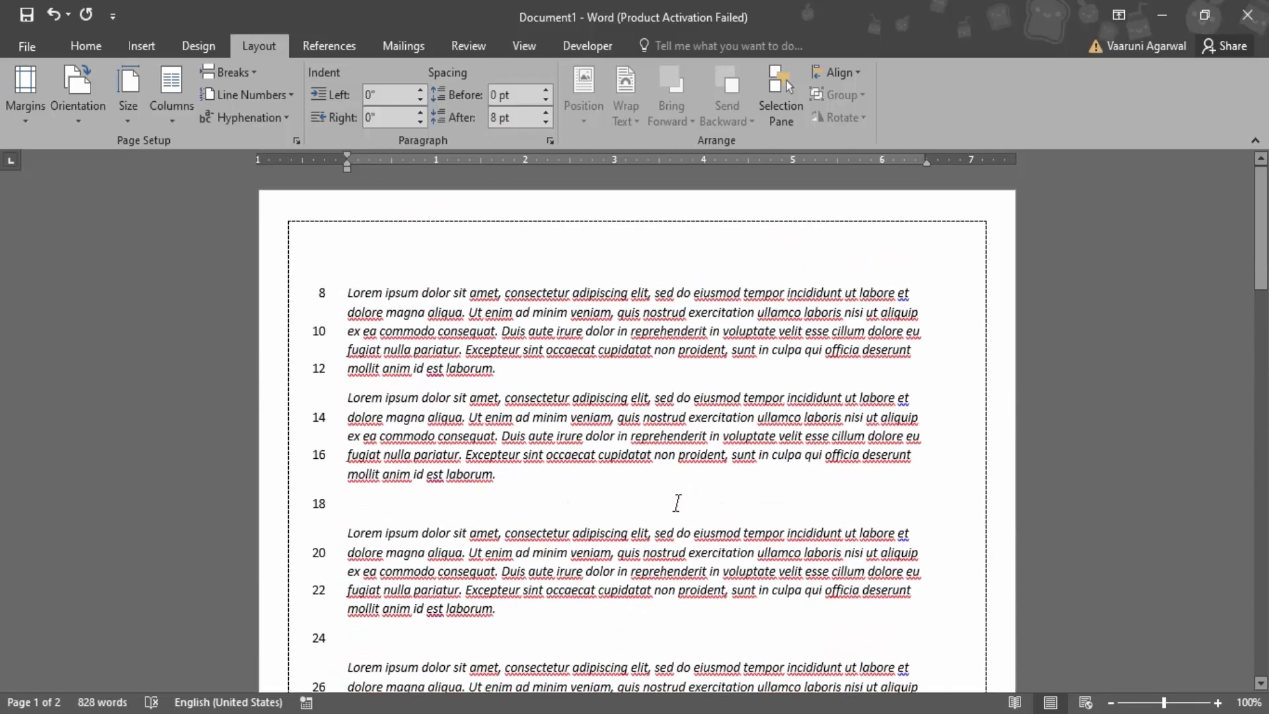
pyautogui.scroll(-9, 702, 483)
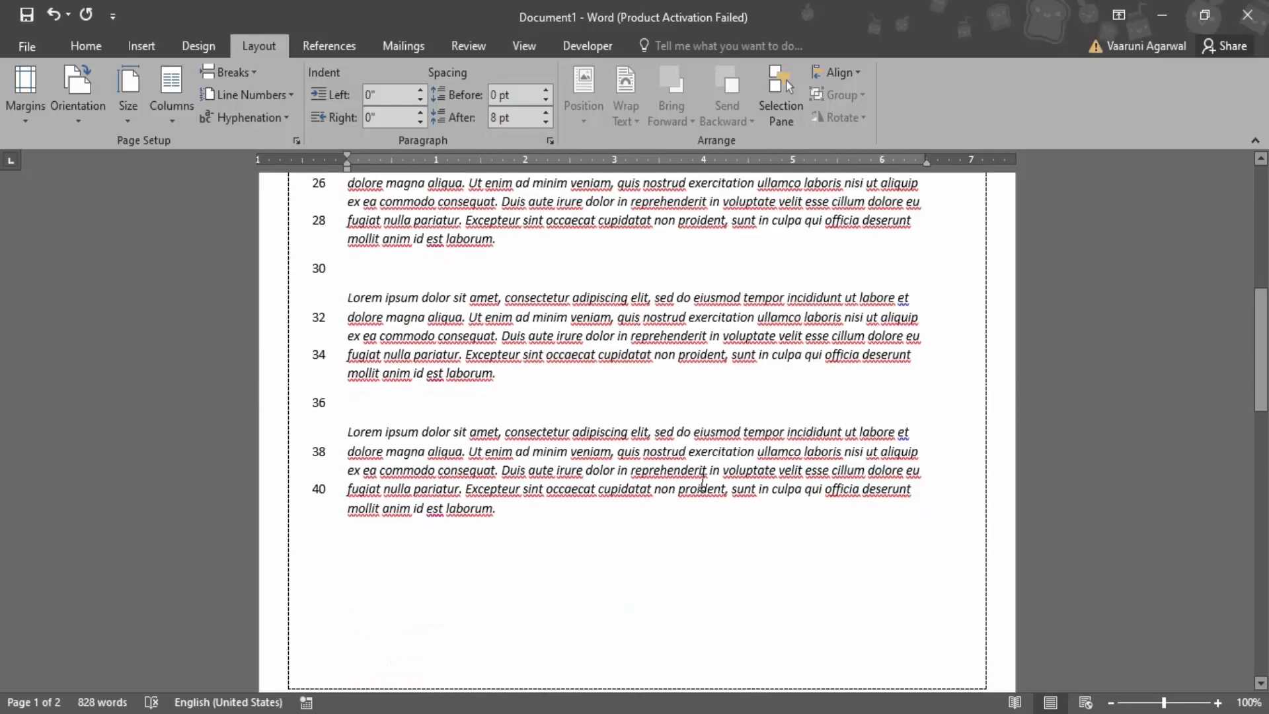
pyautogui.scroll(-10, 702, 483)
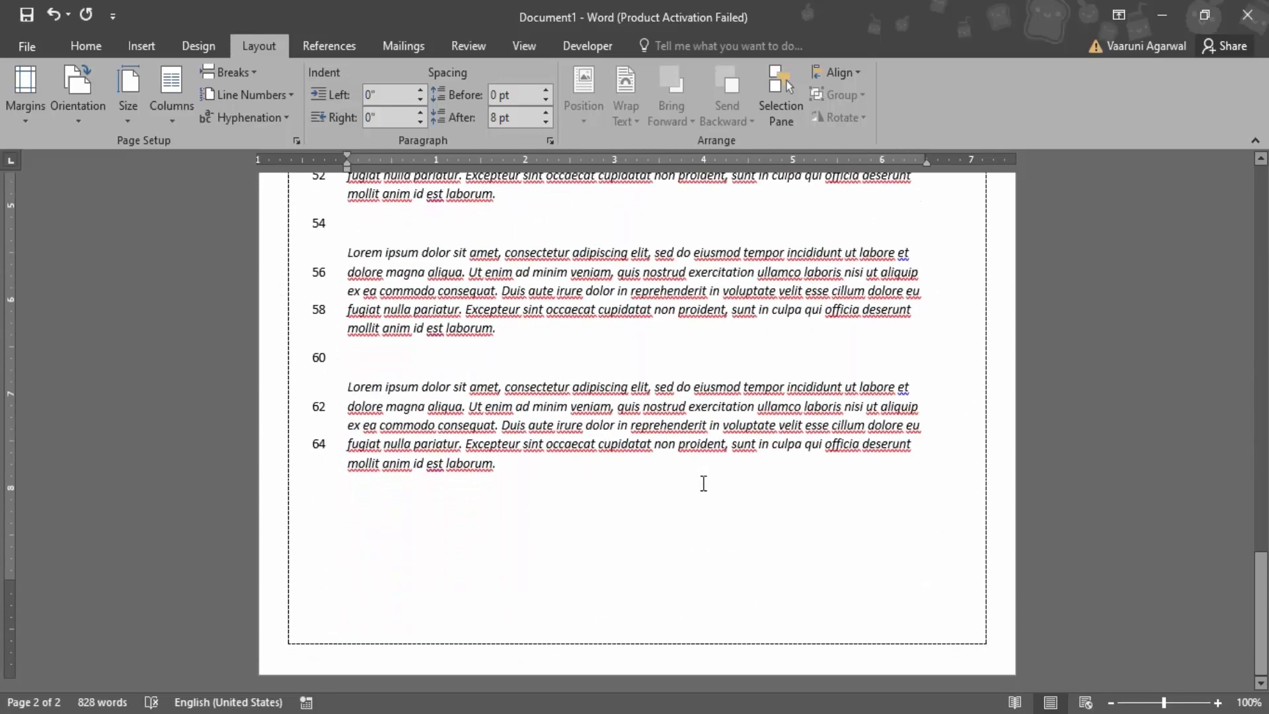
pyautogui.scroll(9, 632, 359)
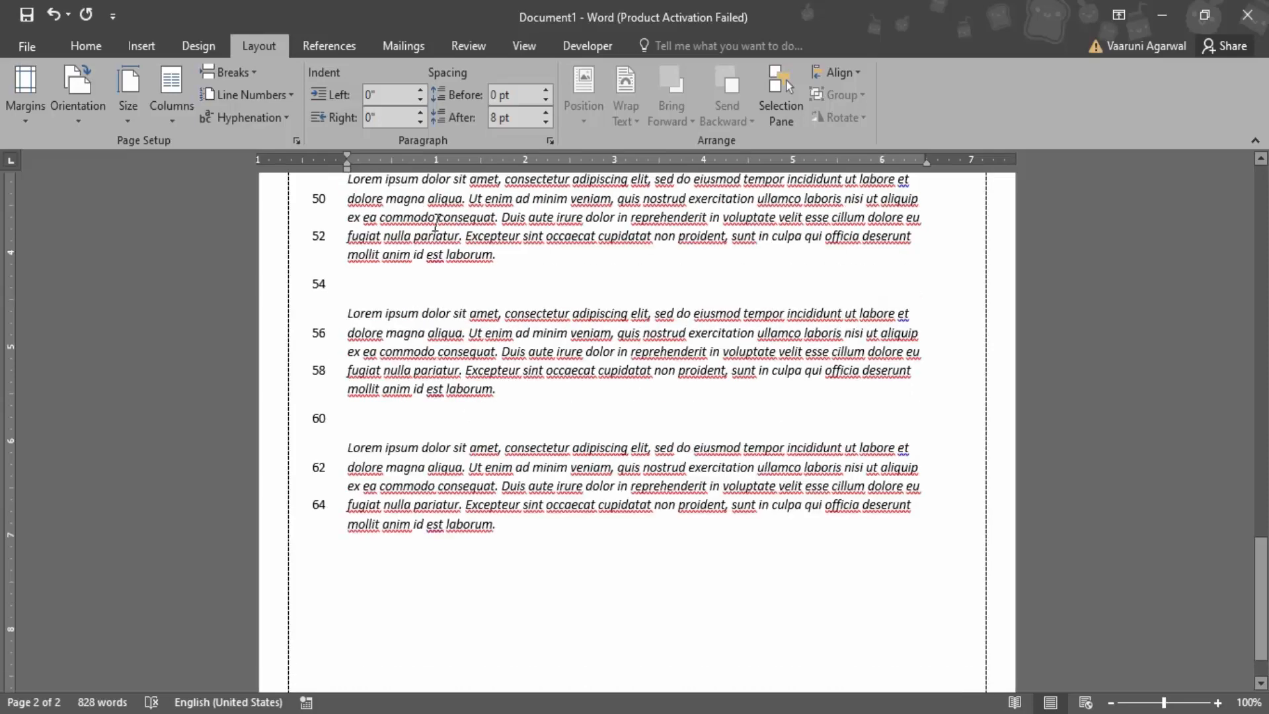
pyautogui.scroll(6, 632, 359)
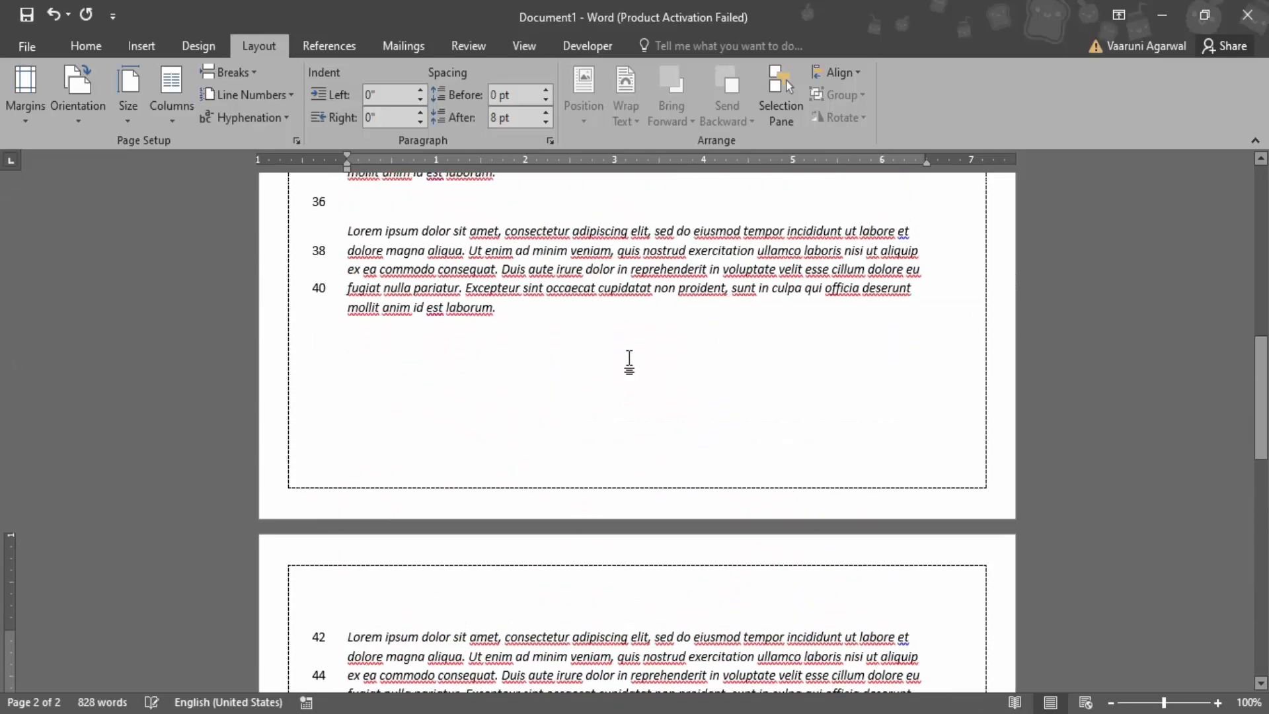